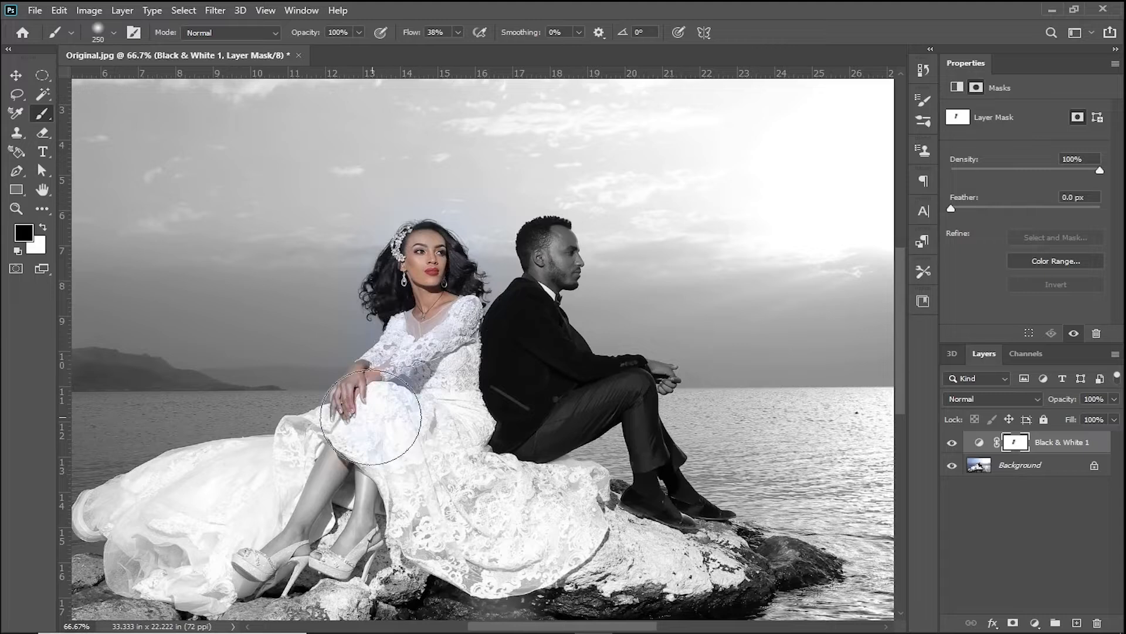
- Paint black on the Black & White 1 mask over the man with a 150 px brush to restore his colour
{"action": "key", "text": "bracketleft"}
{"action": "key", "text": "bracketleft"}
{"action": "key", "text": "bracketleft"}
{"action": "mouse_move", "coordinate": [545, 245]}
{"action": "left_mouse_down"}
{"action": "mouse_move", "coordinate": [565, 274]}
{"action": "mouse_move", "coordinate": [551, 293]}
{"action": "left_mouse_up"}
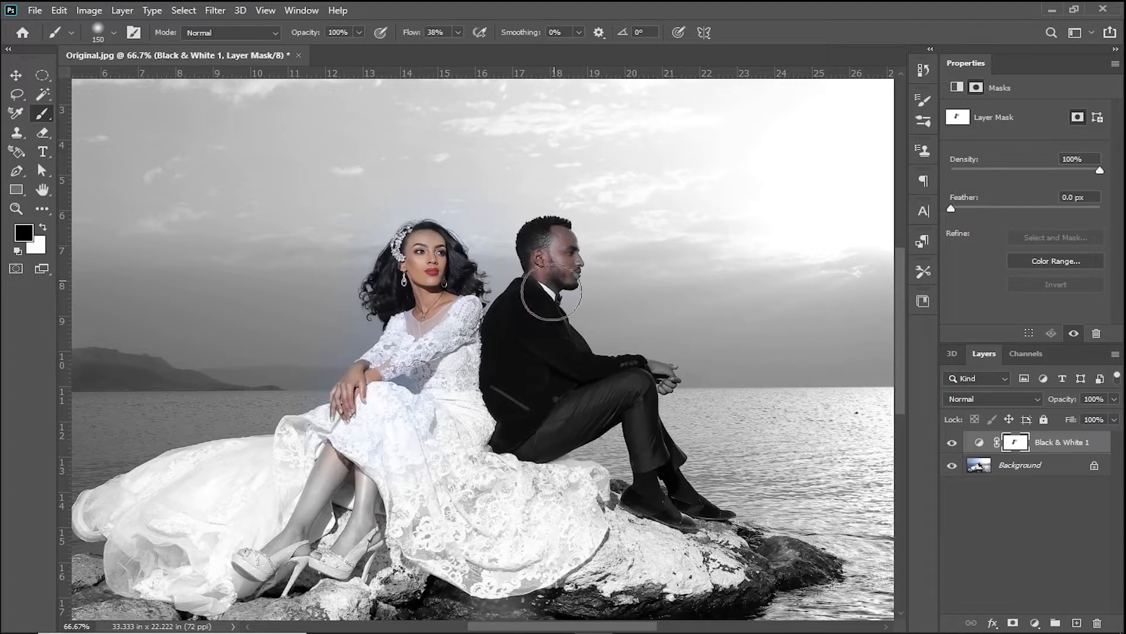
{"action": "mouse_move", "coordinate": [675, 506]}
{"action": "left_mouse_down"}
{"action": "mouse_move", "coordinate": [719, 532]}
{"action": "mouse_move", "coordinate": [663, 532]}
{"action": "mouse_move", "coordinate": [638, 411]}
{"action": "mouse_move", "coordinate": [673, 475]}
{"action": "mouse_move", "coordinate": [560, 424]}
{"action": "mouse_move", "coordinate": [510, 343]}
{"action": "mouse_move", "coordinate": [556, 361]}
{"action": "mouse_move", "coordinate": [421, 388]}
{"action": "mouse_move", "coordinate": [634, 408]}
{"action": "mouse_move", "coordinate": [518, 305]}
{"action": "left_mouse_up"}
- Restore colour in the woman's dress, legs and shoes on the Black & White 1 mask with brushes of 400 and 200 px, and clear any selection
{"action": "key", "text": "bracketright"}
{"action": "key", "text": "bracketright"}
{"action": "key", "text": "bracketright"}
{"action": "key", "text": "bracketright"}
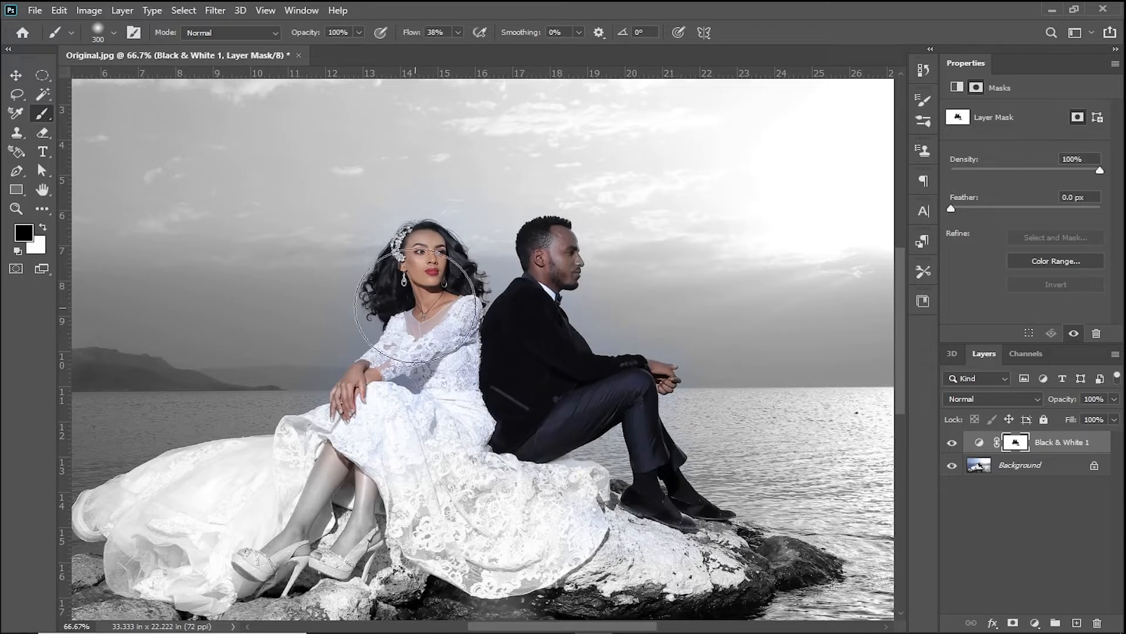
{"action": "key", "text": "ctrl+0"}
{"action": "key", "text": "ctrl+a"}
{"action": "key", "text": "bracketright"}
{"action": "left_click_drag", "start_coordinate": [540, 377], "coordinate": [289, 453]}
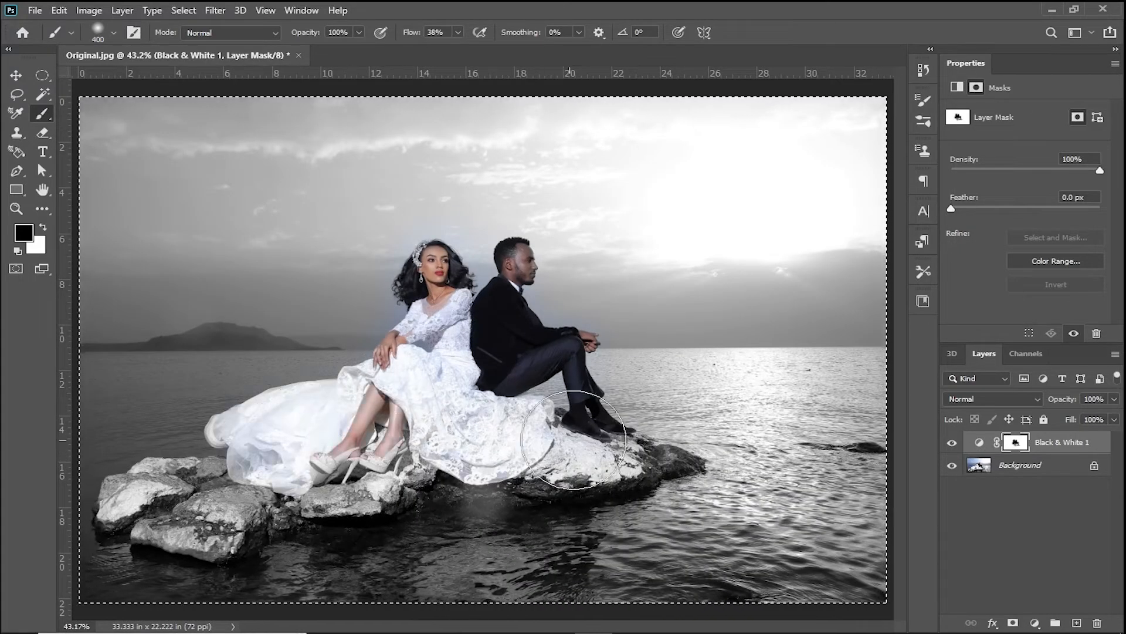
{"action": "key", "text": "bracketleft"}
{"action": "key", "text": "bracketleft"}
{"action": "key", "text": "bracketleft"}
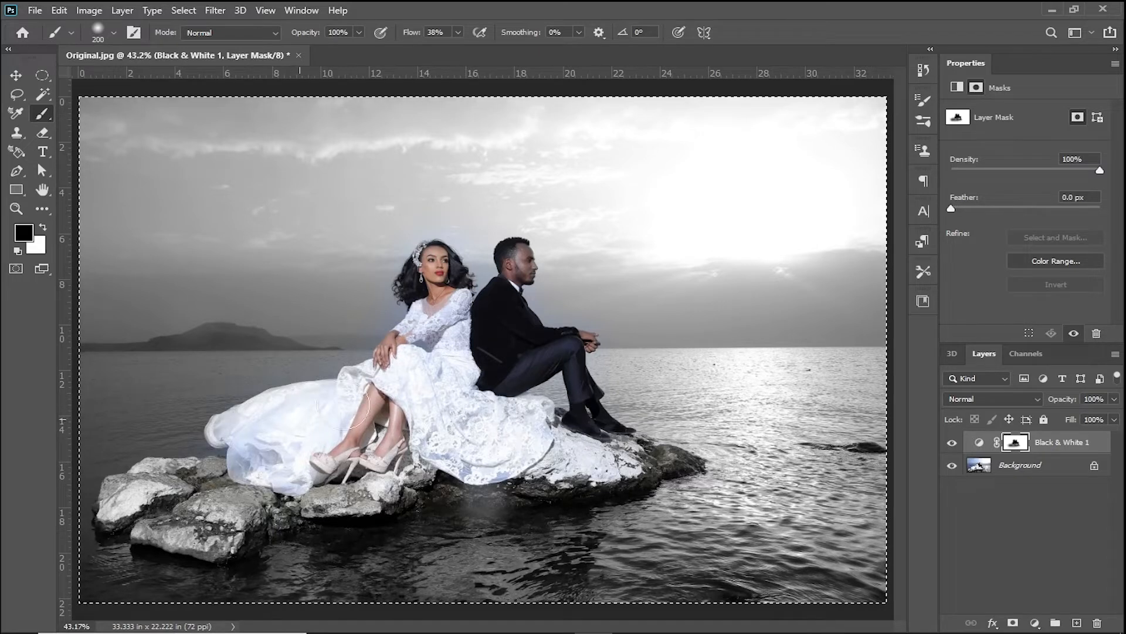
{"action": "left_click", "coordinate": [16, 75]}
{"action": "key", "text": "ctrl+d"}
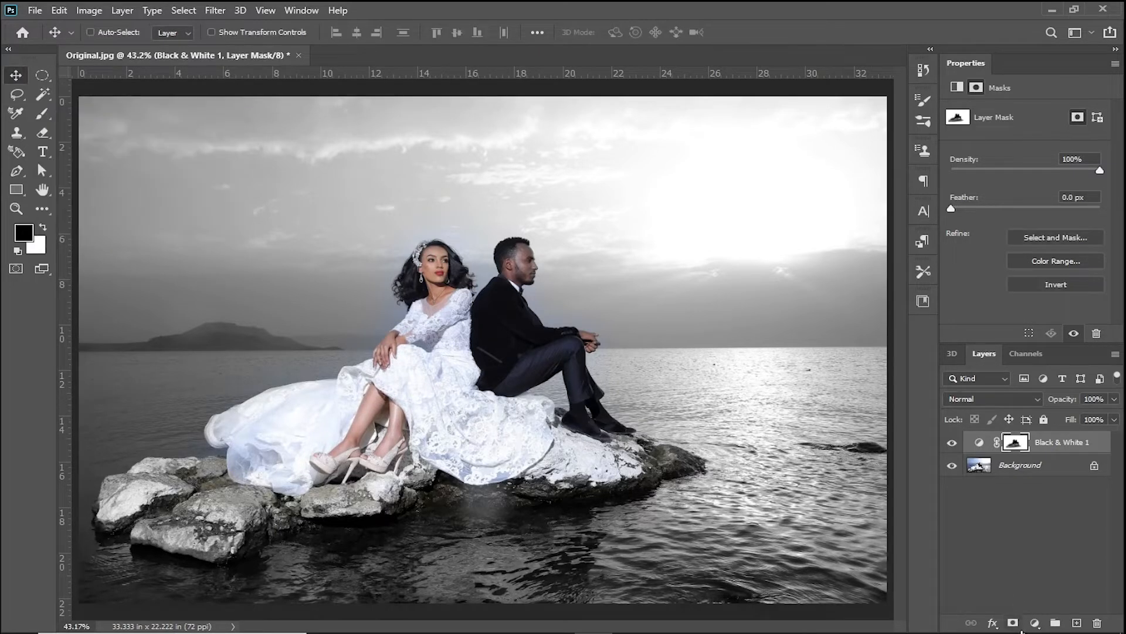
- Add a gradient fill layer using the Foreground to Transparent preset from the Basics group
{"action": "left_click", "coordinate": [1035, 624]}
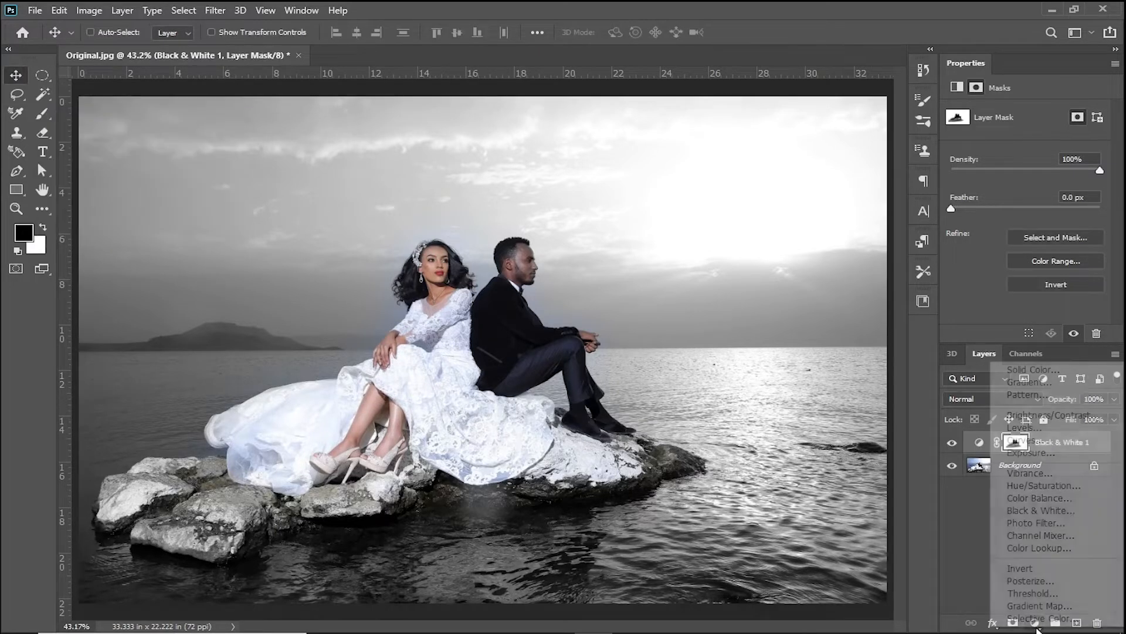
{"action": "left_click", "coordinate": [1032, 382]}
{"action": "left_click", "coordinate": [954, 136]}
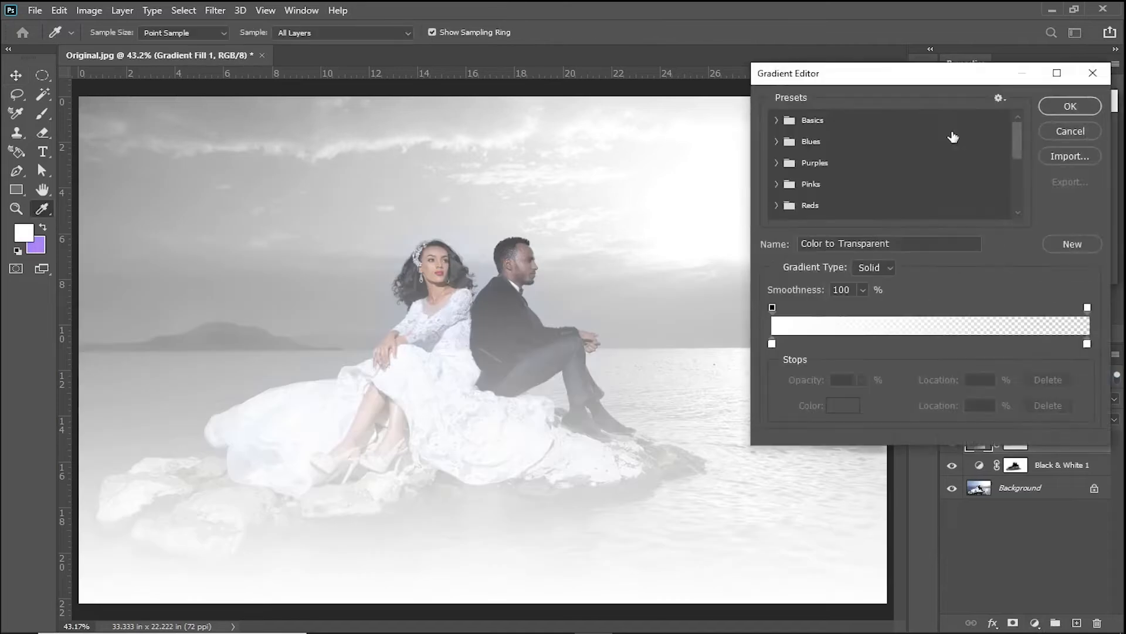
{"action": "left_click", "coordinate": [776, 120]}
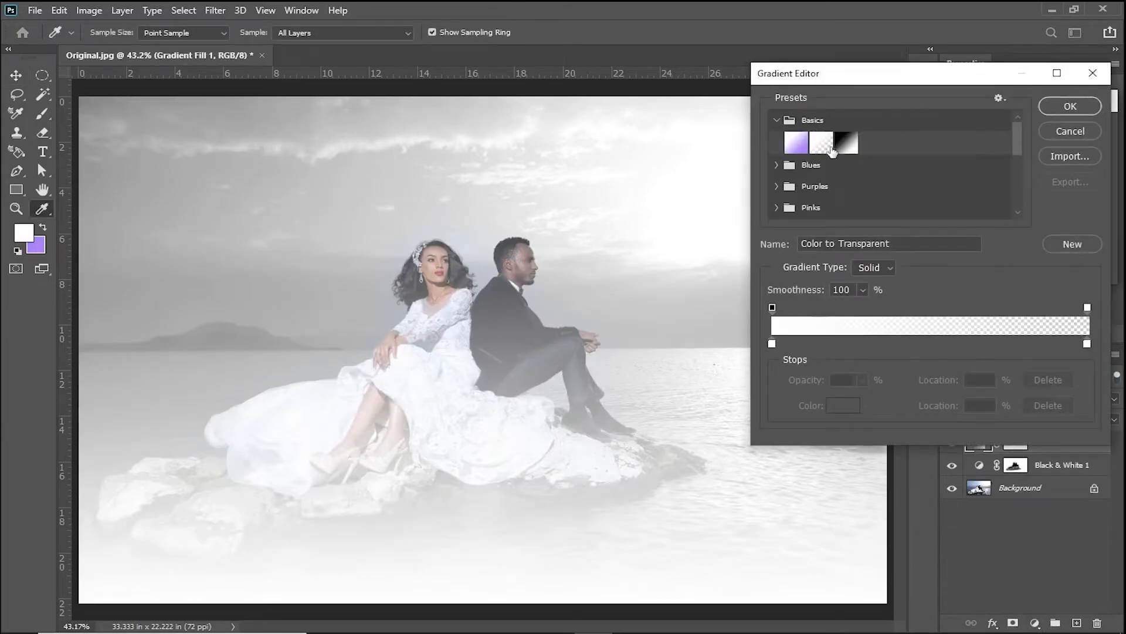
{"action": "left_click", "coordinate": [823, 144]}
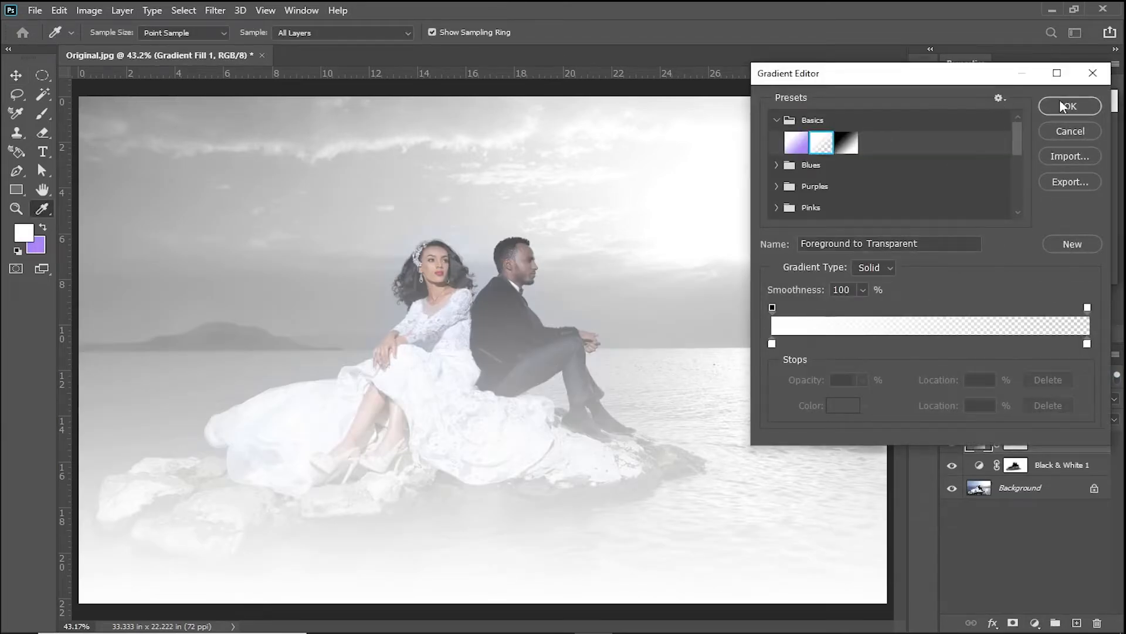
- Set the gradient's starting colour stop to black (000000) and accept the edited gradient
{"action": "left_click", "coordinate": [772, 345]}
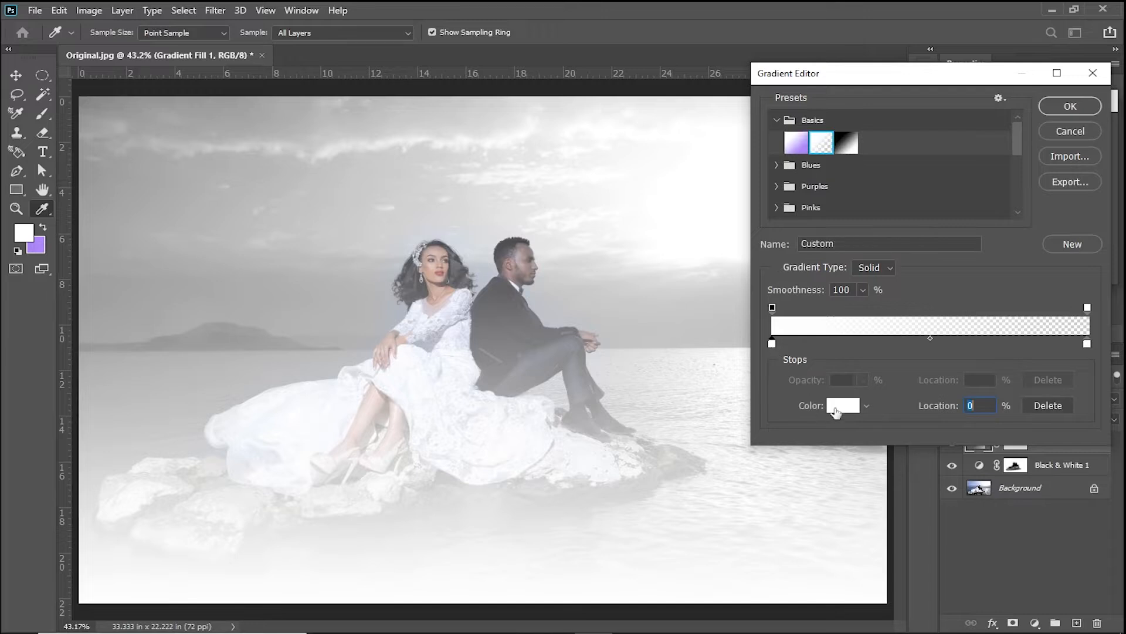
{"action": "left_click", "coordinate": [835, 409]}
{"action": "left_click_drag", "start_coordinate": [623, 438], "coordinate": [595, 488]}
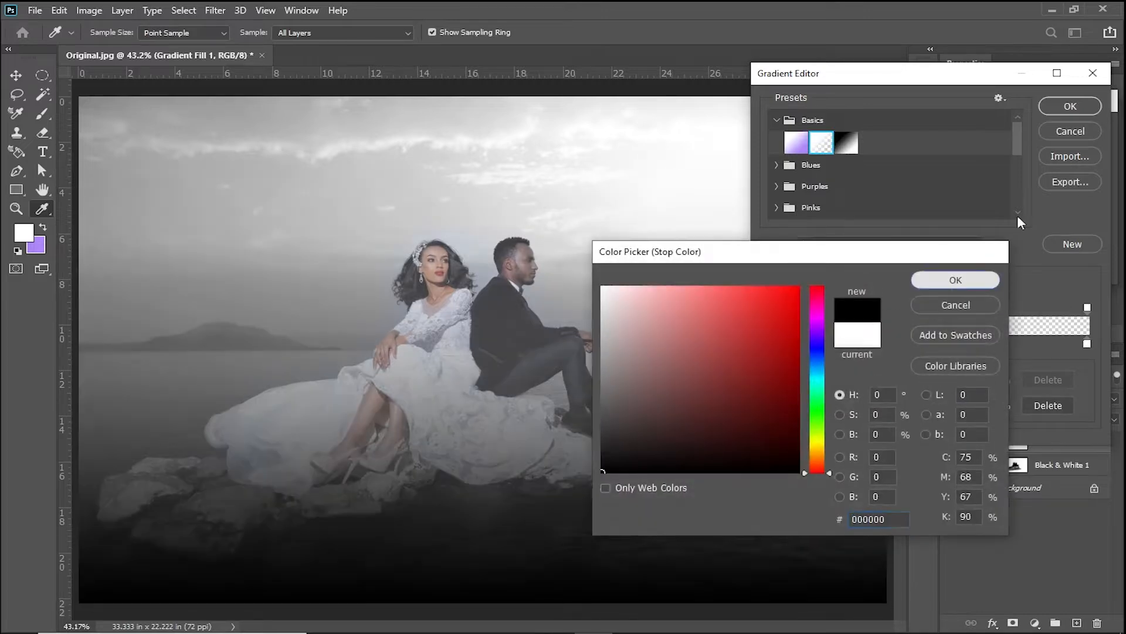
{"action": "left_click", "coordinate": [955, 280]}
{"action": "left_click", "coordinate": [1071, 106]}
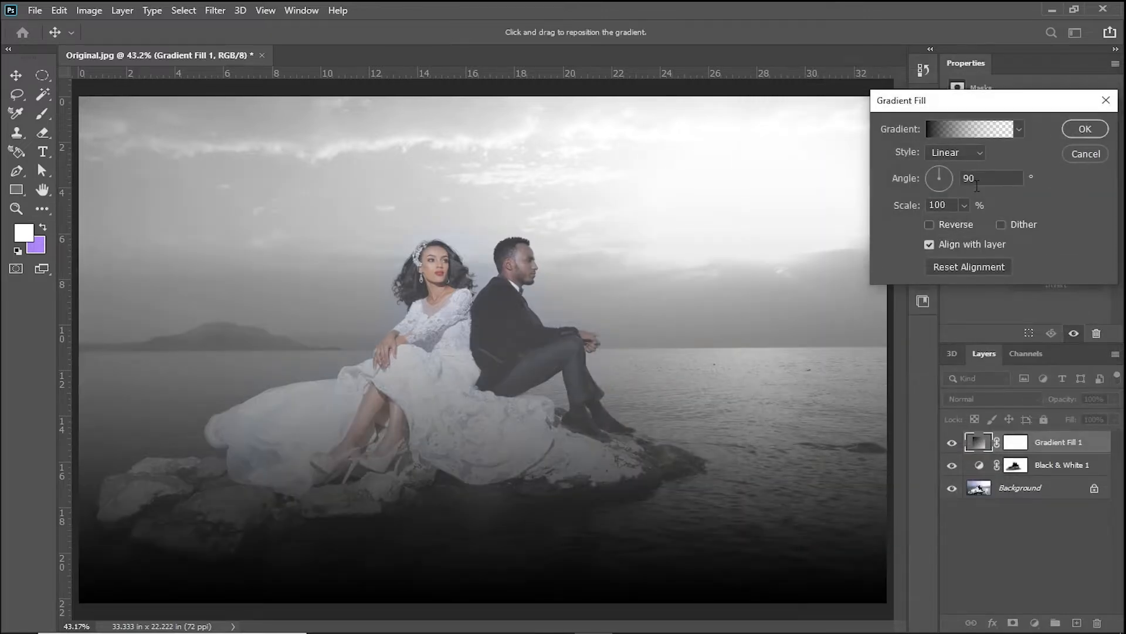
- Give the gradient fill an angle of 0°, a scale of 200% and a reversed radial style
{"action": "type", "text": "0"}
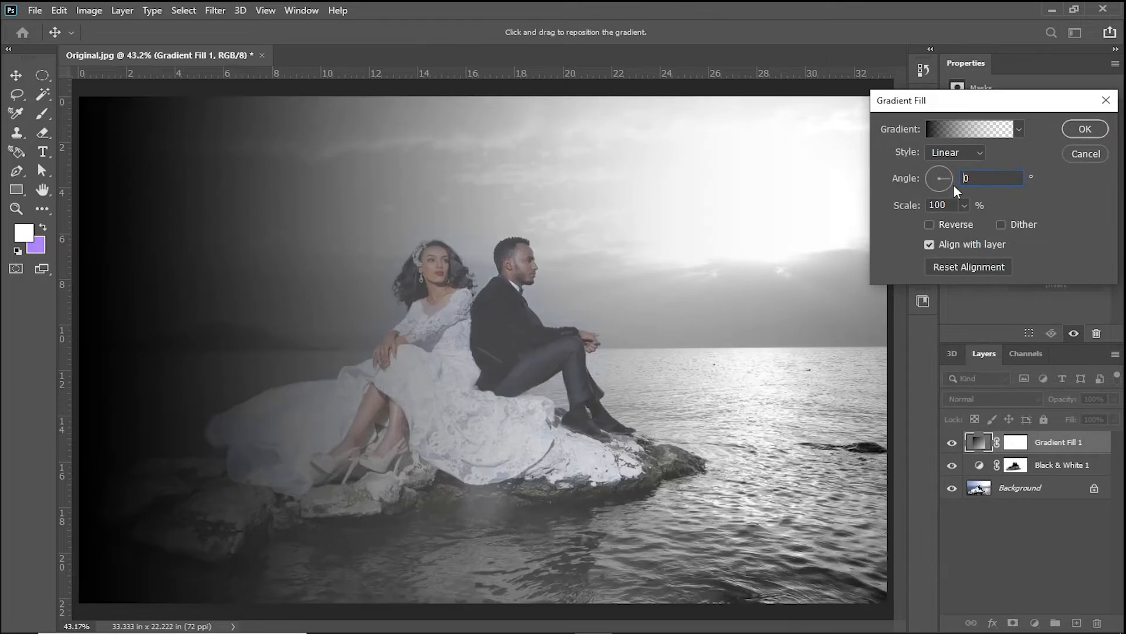
{"action": "left_click", "coordinate": [948, 205]}
{"action": "type", "text": "200"}
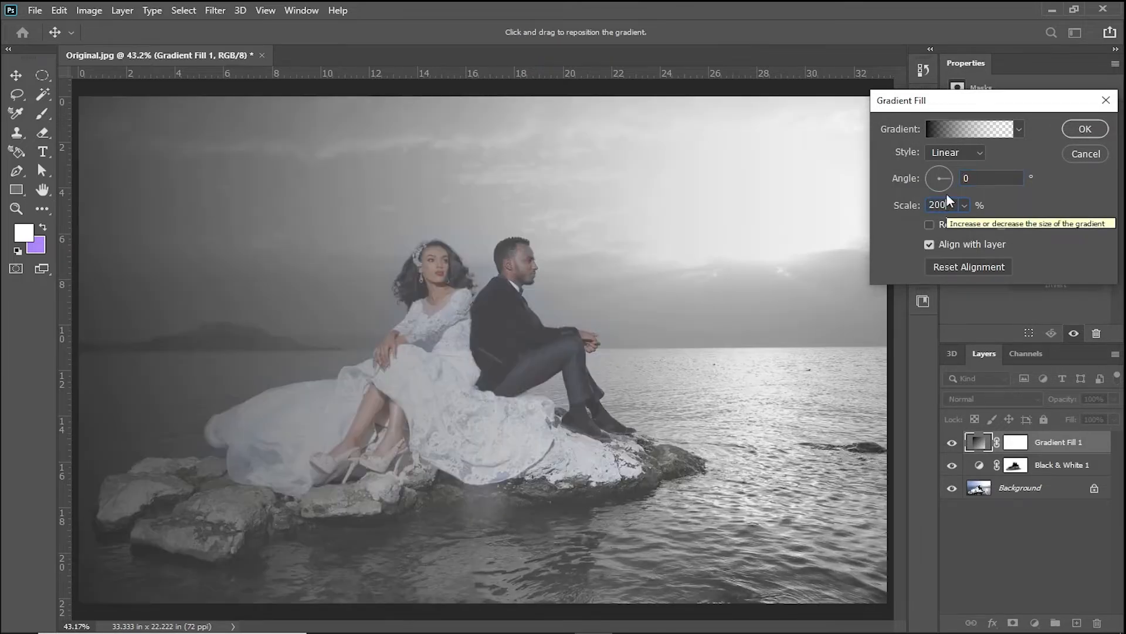
{"action": "left_click", "coordinate": [951, 152]}
{"action": "left_click", "coordinate": [951, 176]}
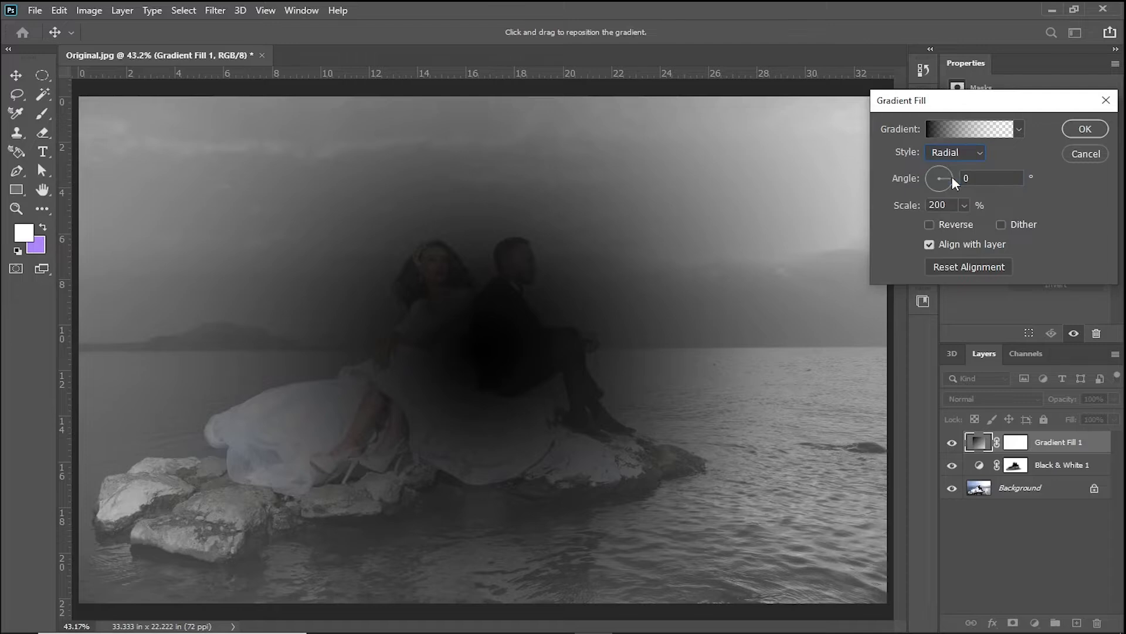
{"action": "left_click", "coordinate": [948, 224]}
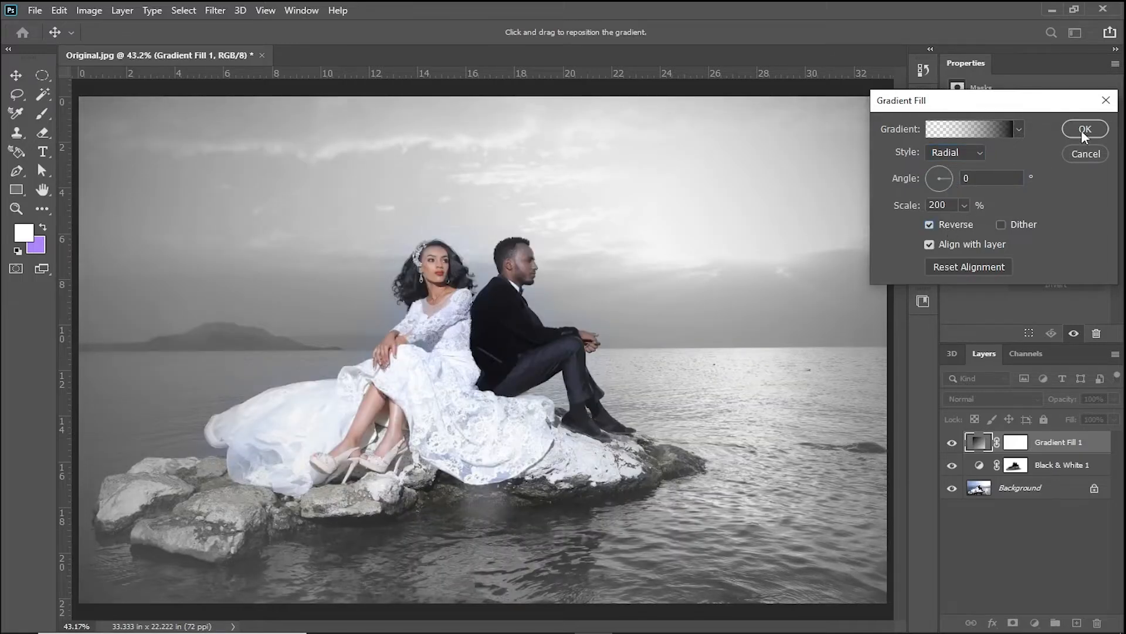
- Set the gradient fill's scale to 150% and apply the vignette
{"action": "left_click", "coordinate": [962, 204]}
{"action": "left_click_drag", "start_coordinate": [963, 225], "coordinate": [954, 219]}
{"action": "type", "text": "150"}
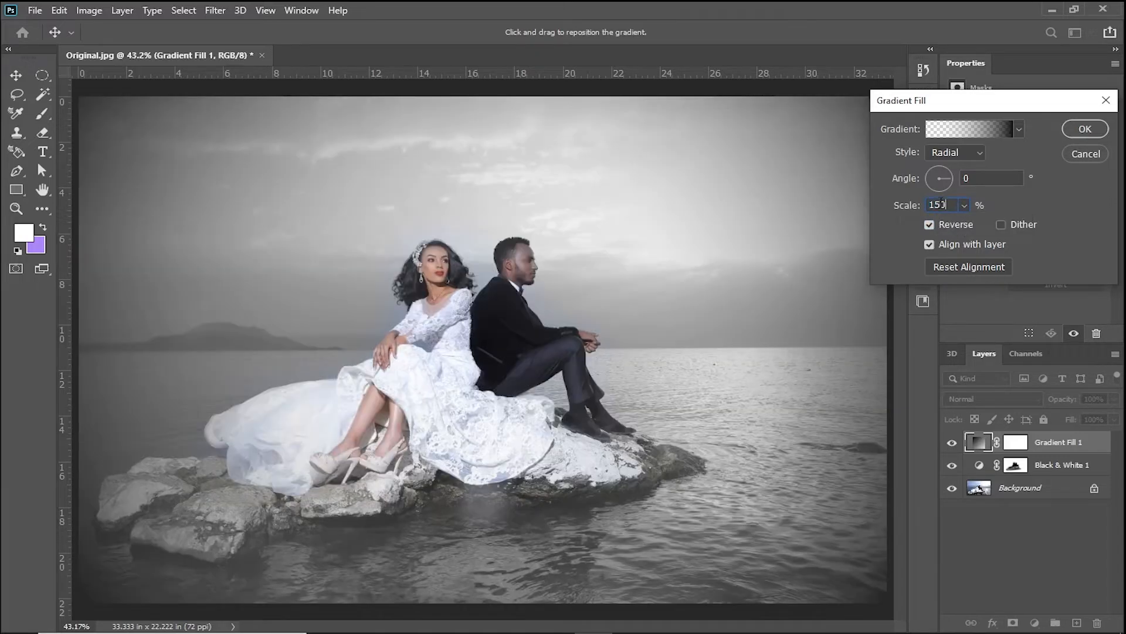
{"action": "left_click", "coordinate": [1076, 130]}
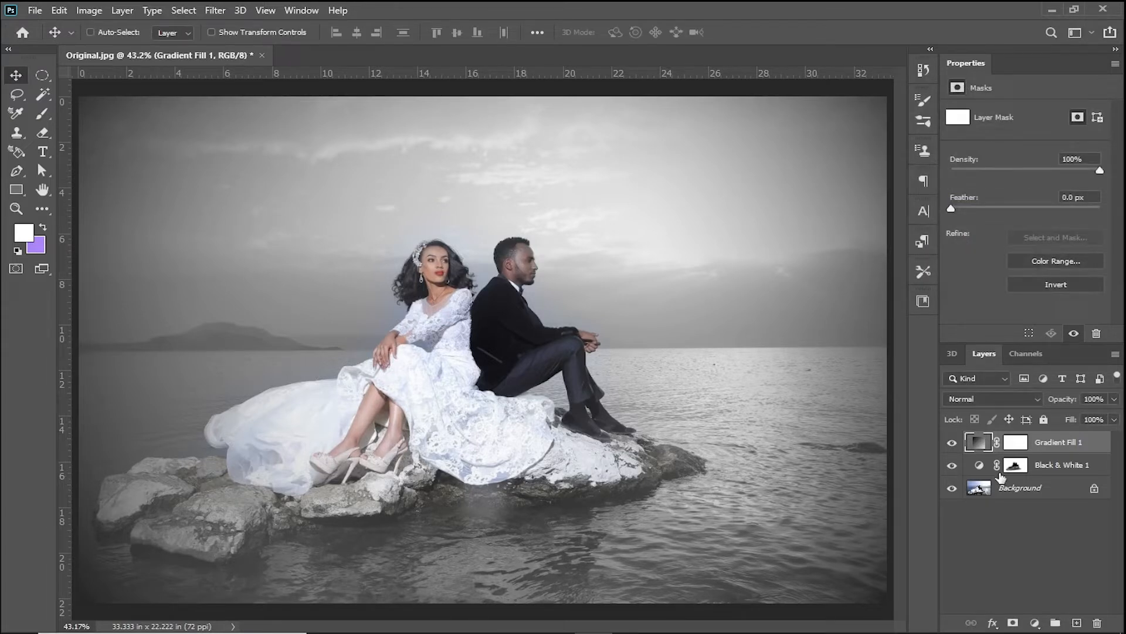
- Add a solid colour fill layer in dark purple (26022a)
{"action": "left_click", "coordinate": [1036, 627]}
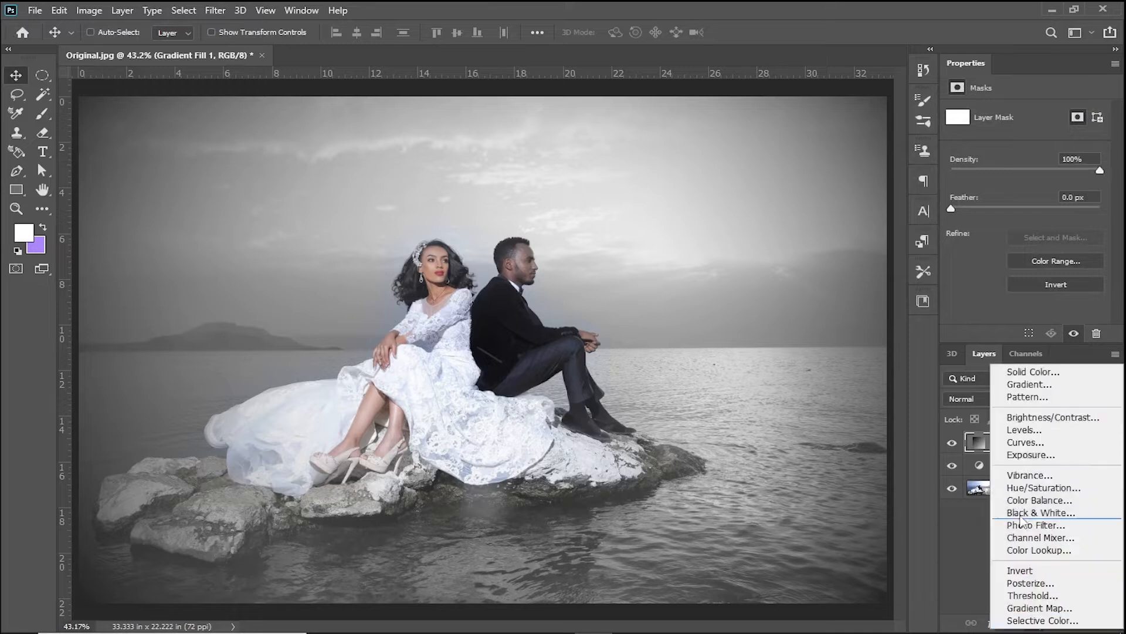
{"action": "left_click", "coordinate": [1021, 374]}
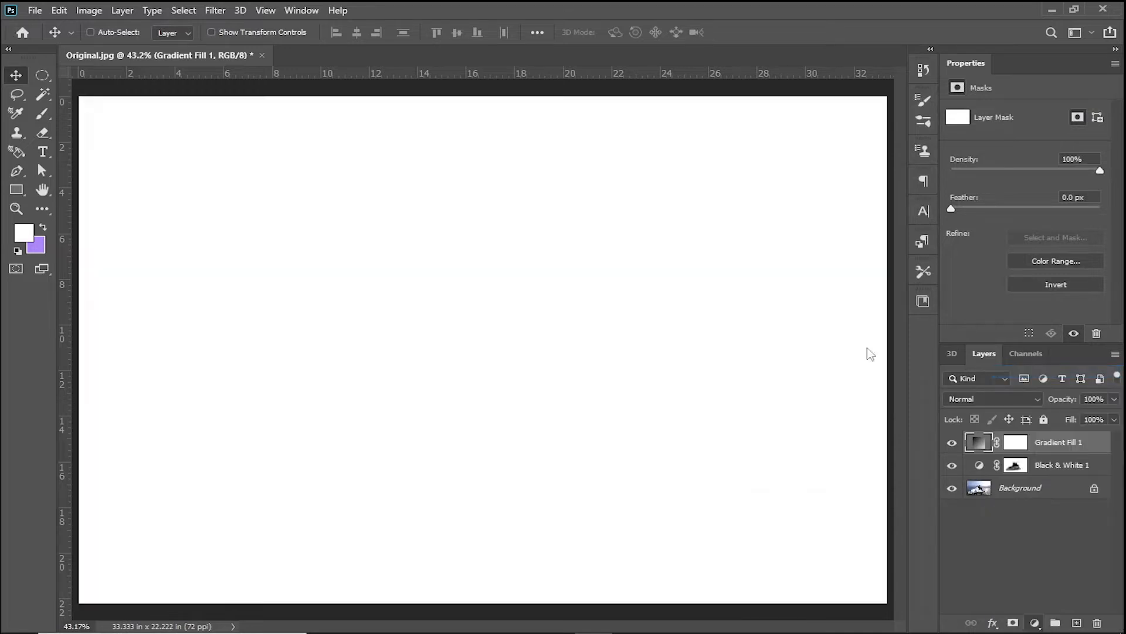
{"action": "type", "text": "000000"}
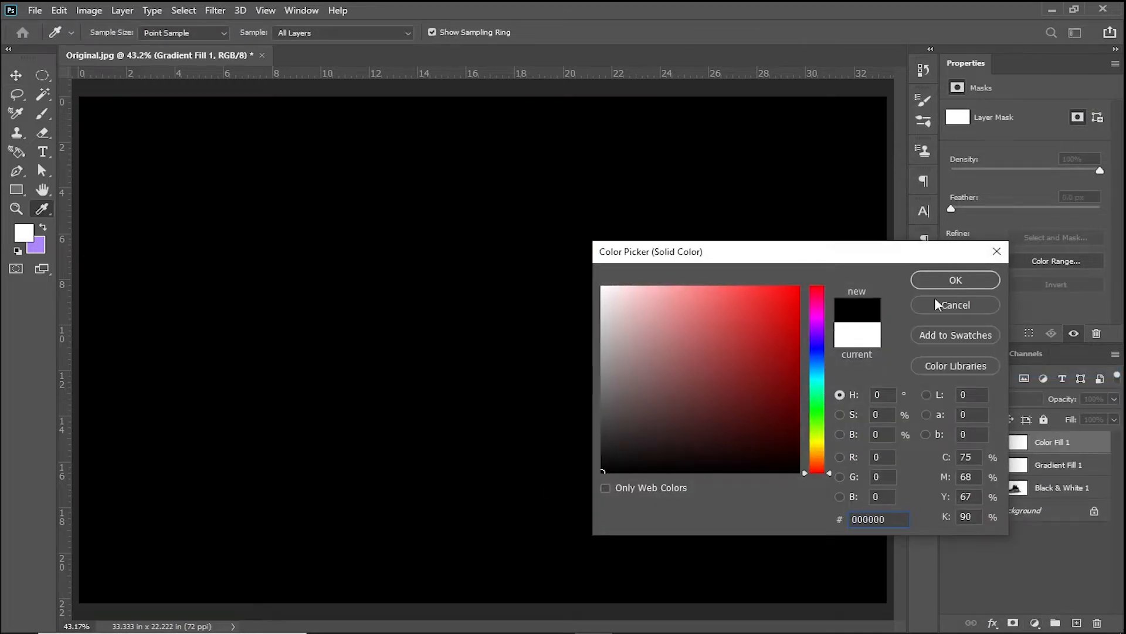
{"action": "left_click", "coordinate": [818, 317]}
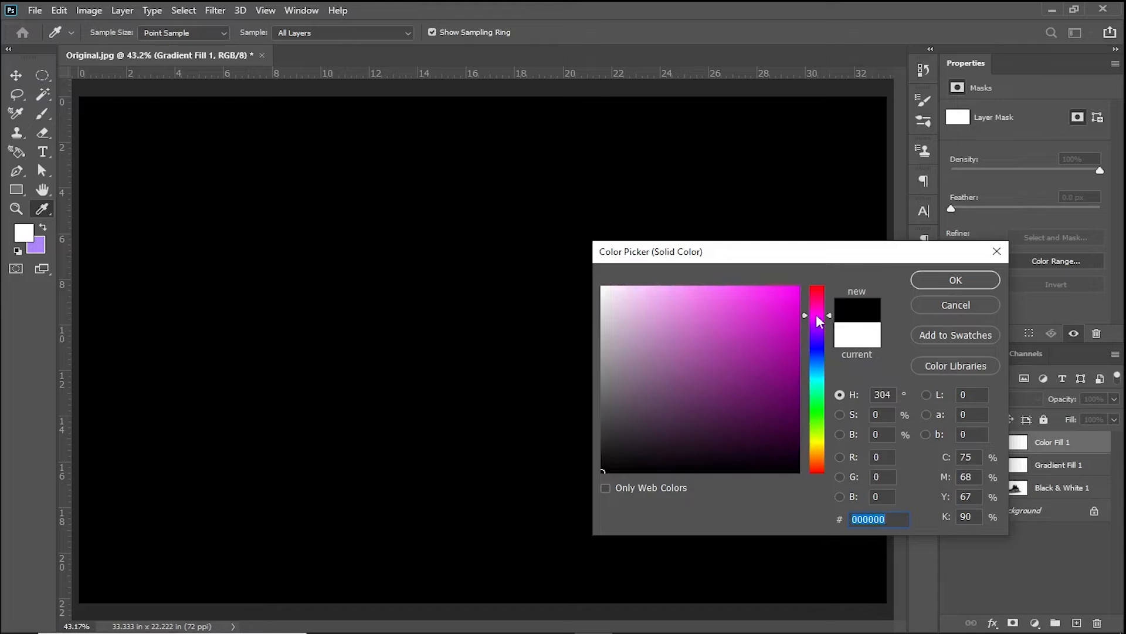
{"action": "left_click_drag", "start_coordinate": [777, 383], "coordinate": [789, 441]}
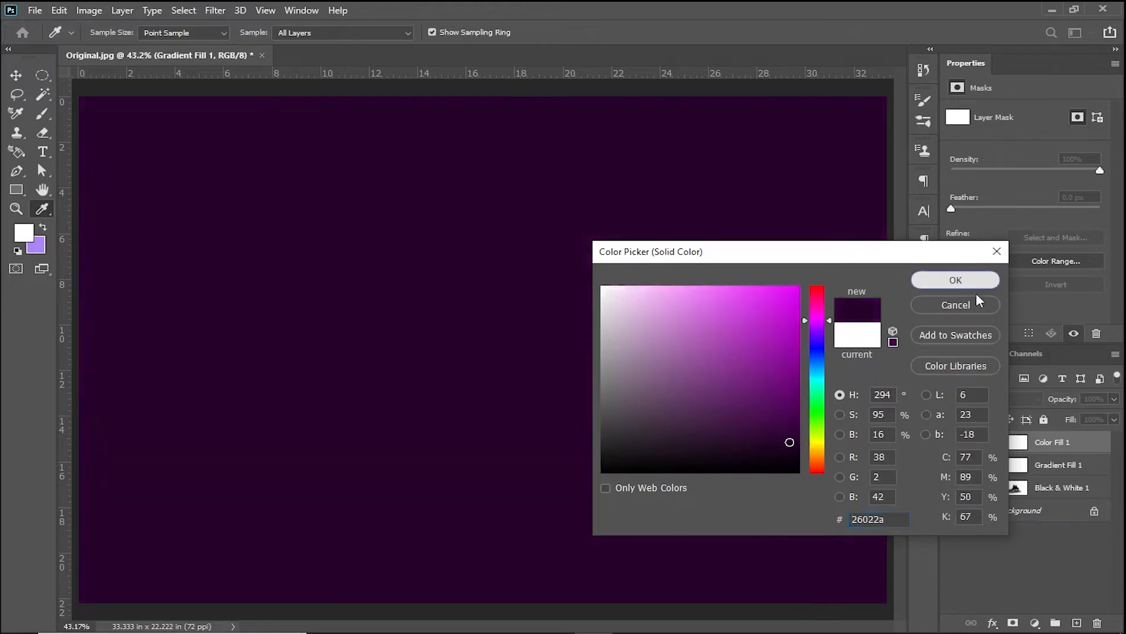
{"action": "left_click", "coordinate": [975, 285]}
- Set the purple fill layer's blend mode to Color Dodge and its opacity to 100%
{"action": "left_click_drag", "start_coordinate": [1062, 399], "coordinate": [1034, 401]}
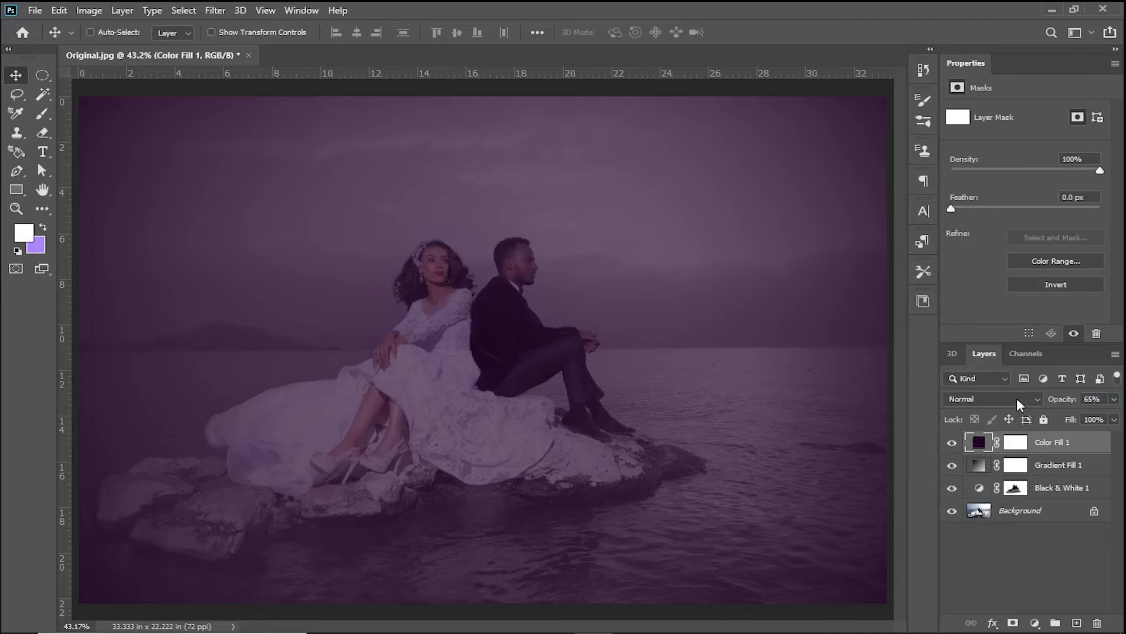
{"action": "left_click", "coordinate": [1016, 398]}
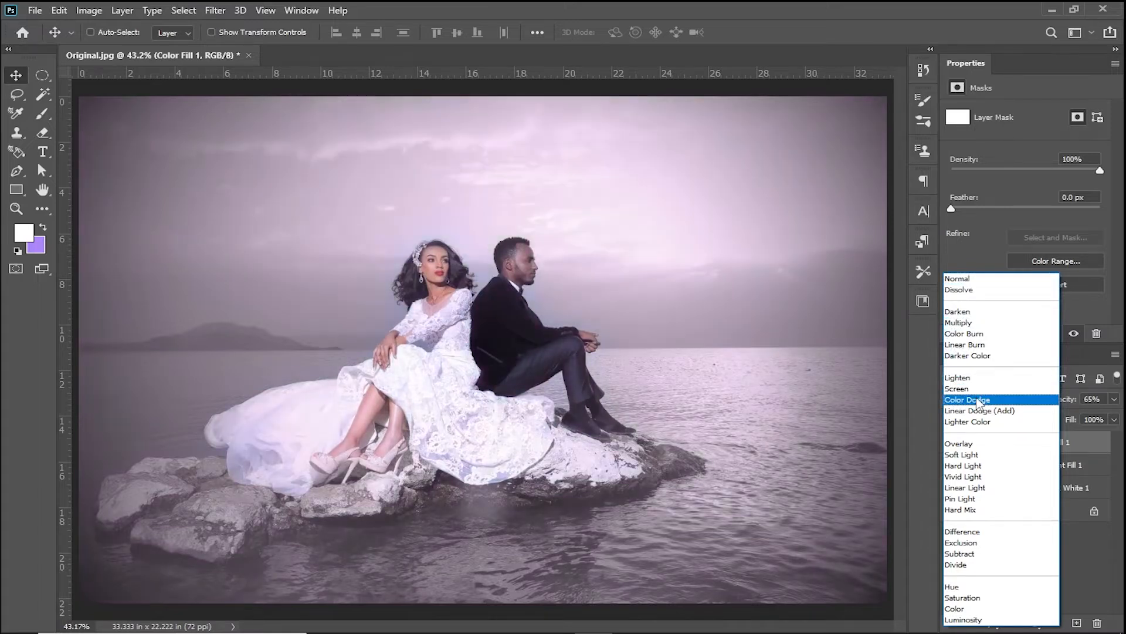
{"action": "left_click", "coordinate": [978, 401]}
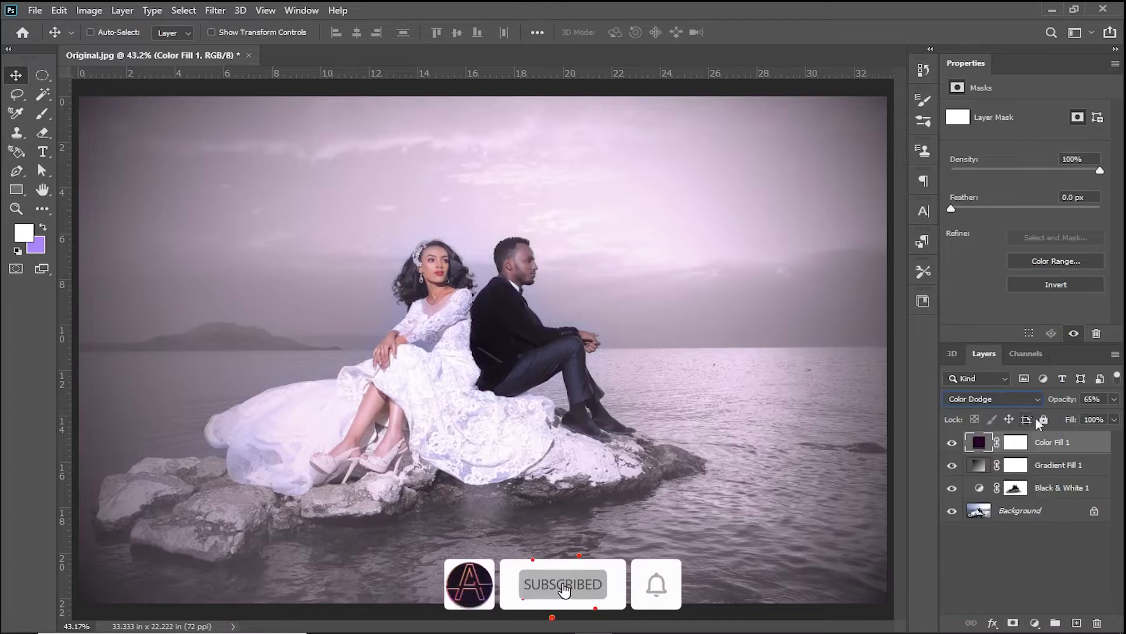
{"action": "left_click_drag", "start_coordinate": [1057, 401], "coordinate": [1121, 402]}
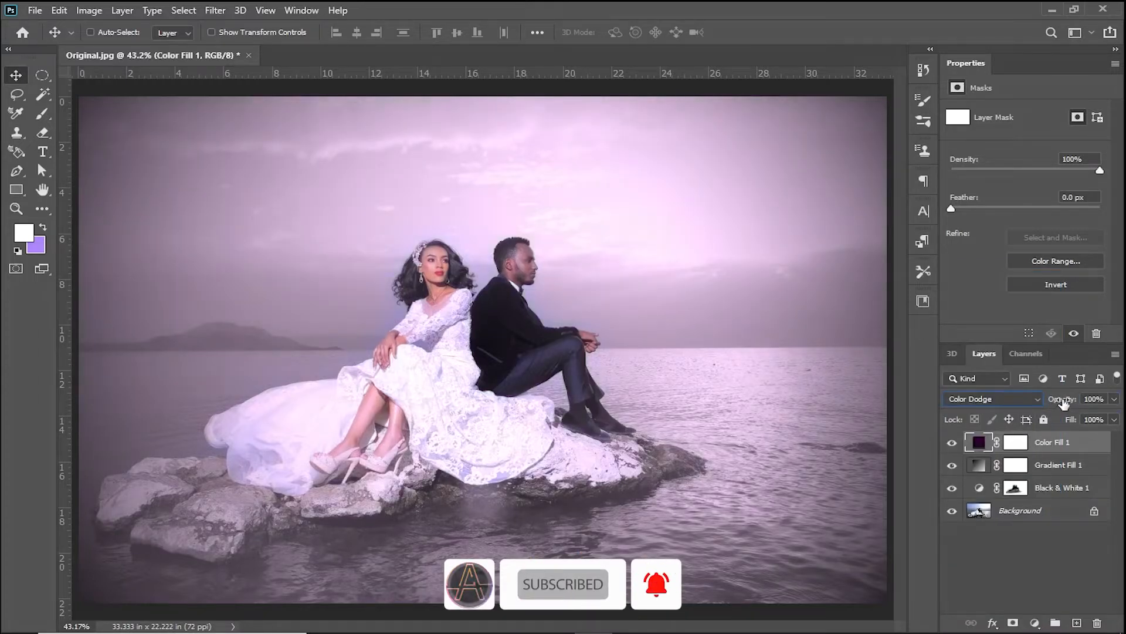
{"action": "left_click", "coordinate": [1071, 403]}
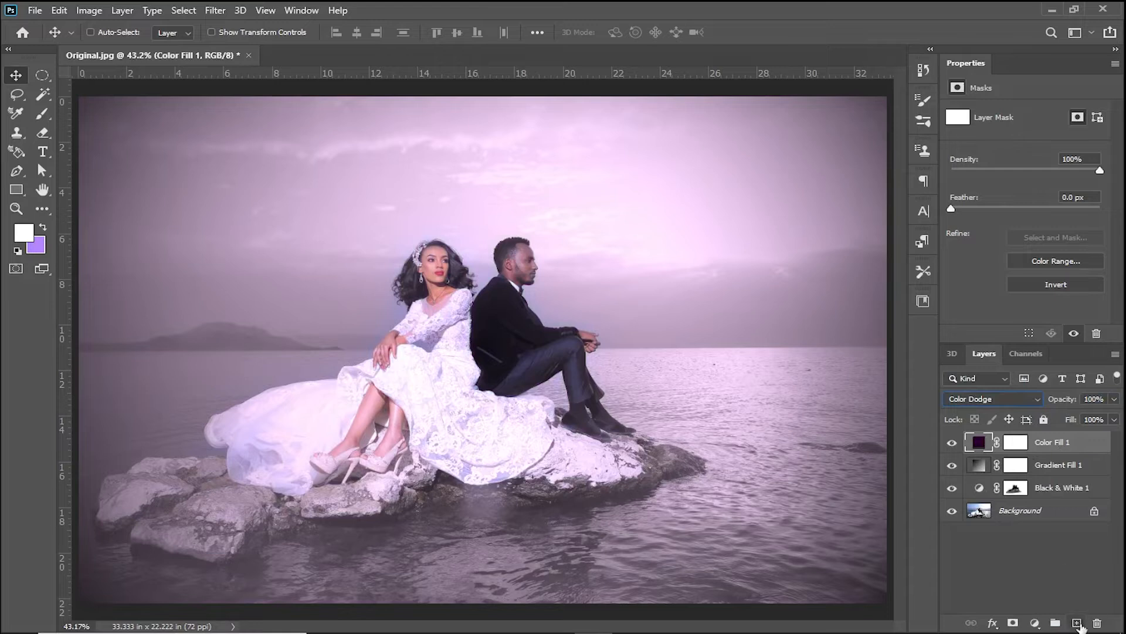
- Add an empty layer above the purple fill, and set the Color Fill 1 opacity to 78%
{"action": "left_click", "coordinate": [1077, 623]}
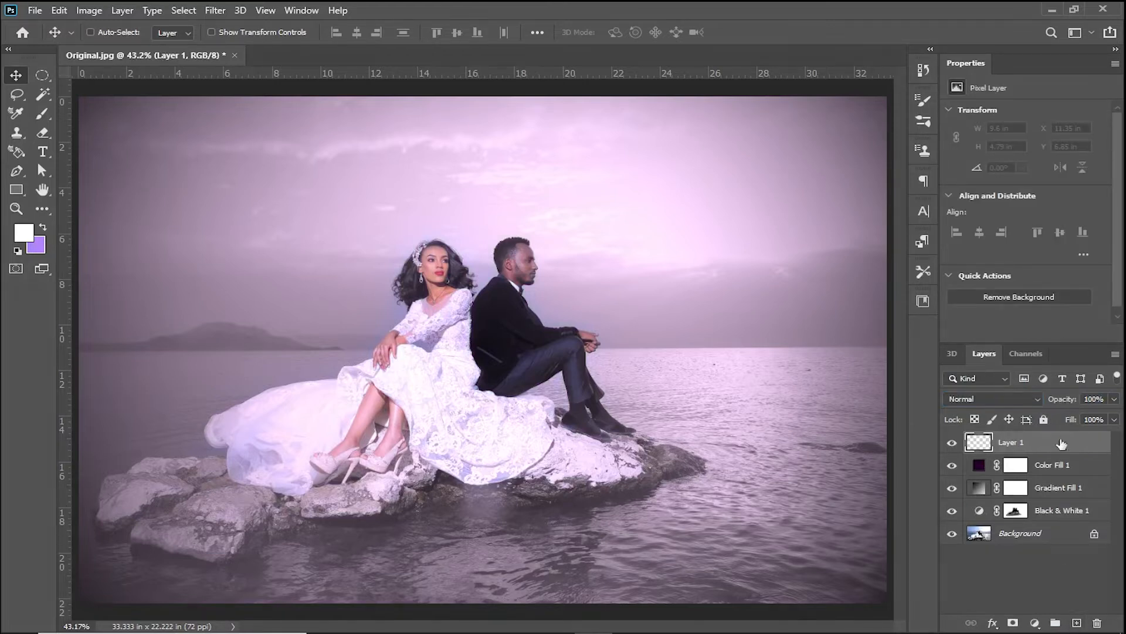
{"action": "left_click", "coordinate": [1047, 467]}
{"action": "left_click_drag", "start_coordinate": [1060, 404], "coordinate": [1051, 402]}
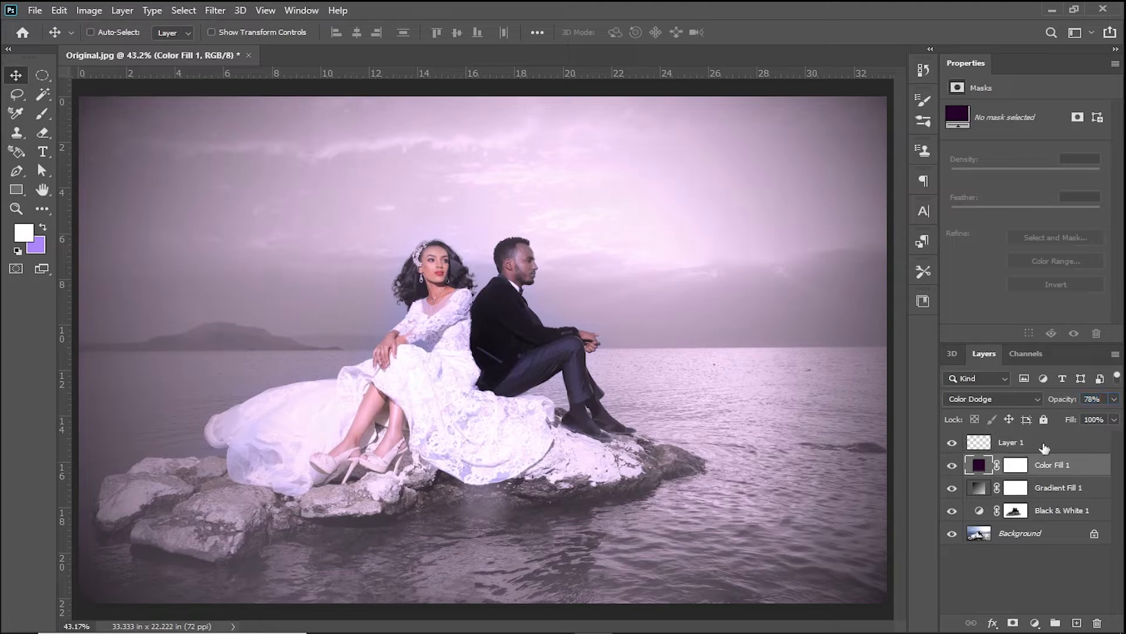
- Paint black on the Color Fill 1 mask over the couple's faces with a 200 px brush, and select Layer 1
{"action": "left_click", "coordinate": [1019, 468]}
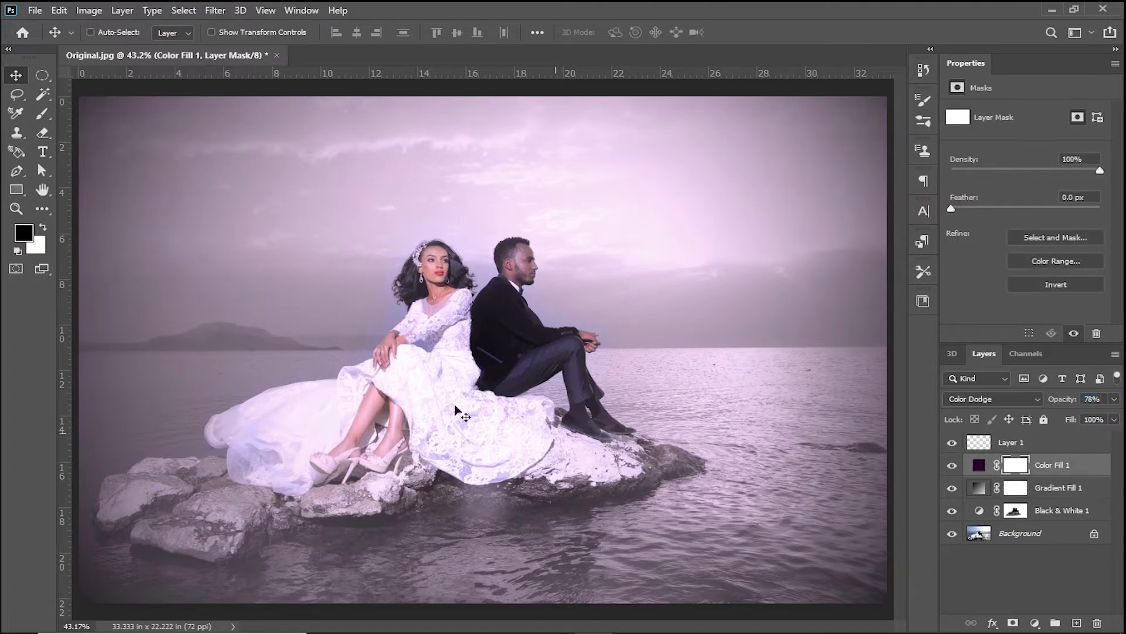
{"action": "left_click", "coordinate": [42, 113]}
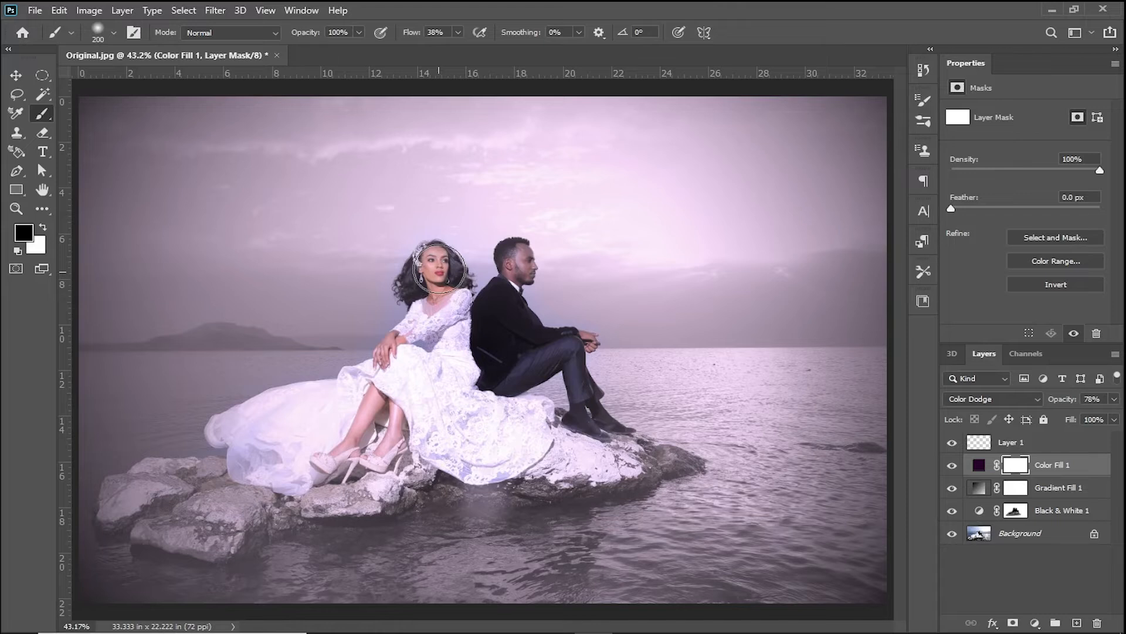
{"action": "left_click_drag", "start_coordinate": [465, 284], "coordinate": [515, 276]}
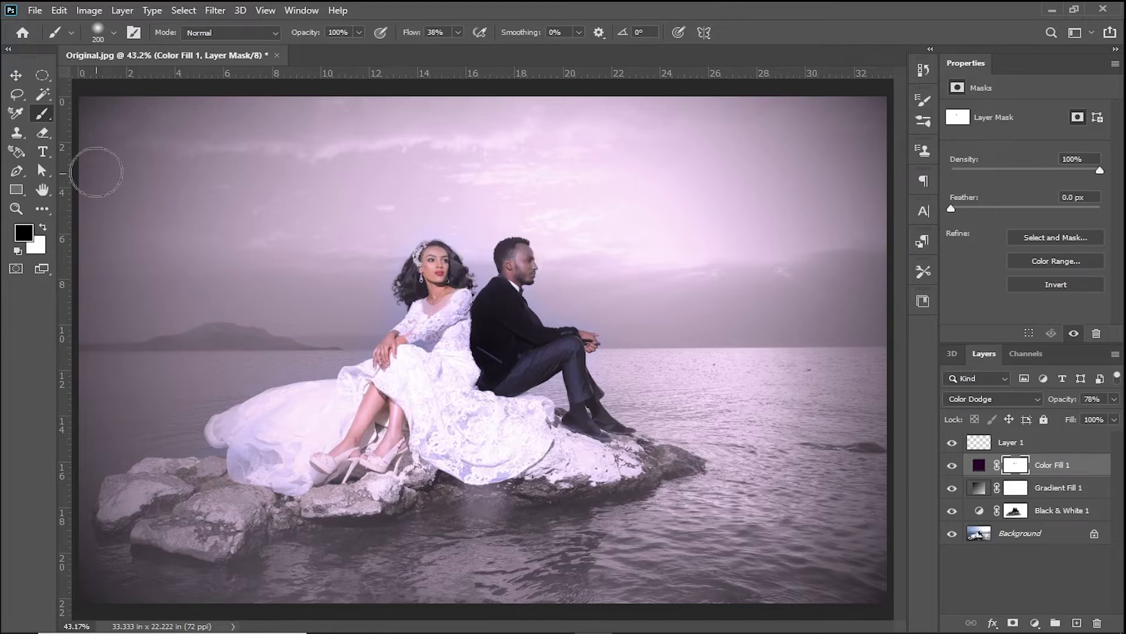
{"action": "left_click", "coordinate": [17, 77]}
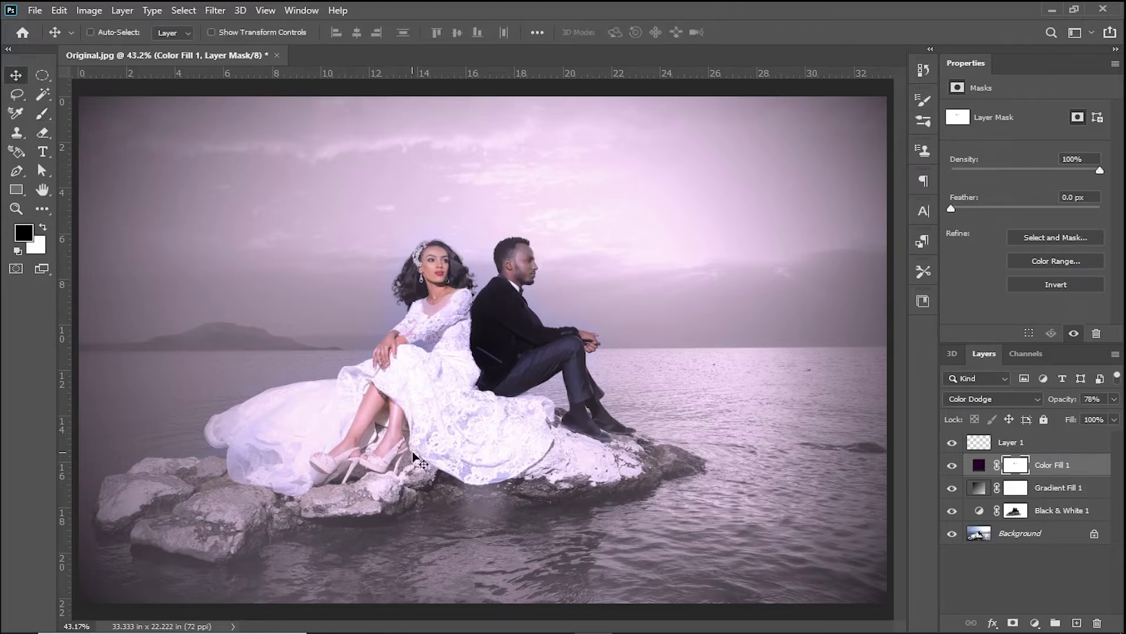
{"action": "left_click", "coordinate": [1026, 445]}
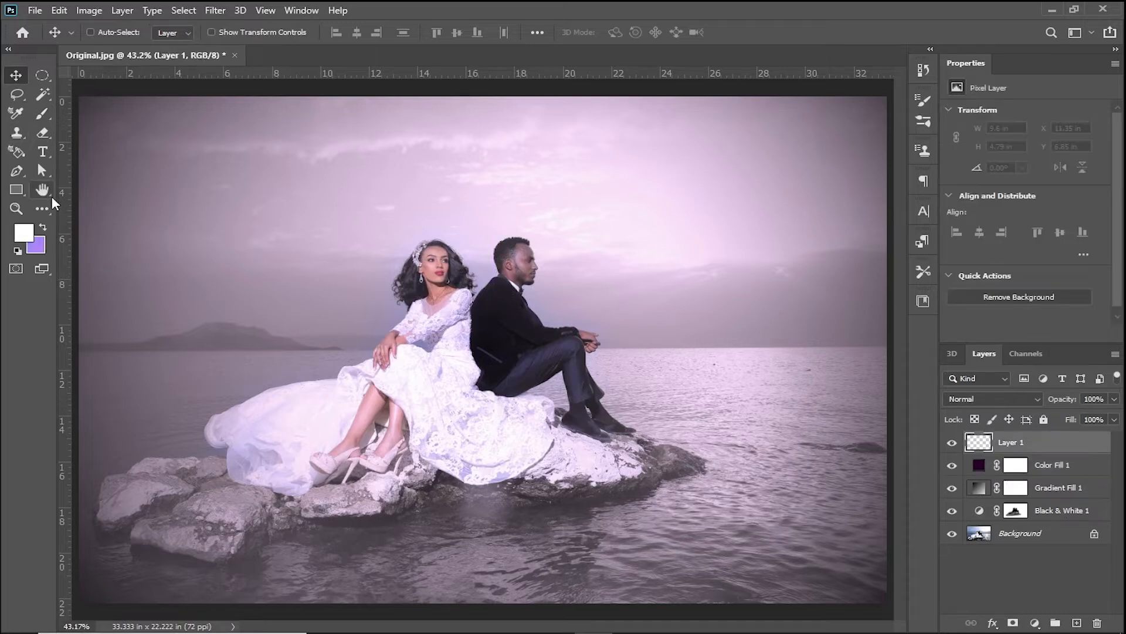
- Draw an inverted triangular path about 8.3 × 4.2 in across the couple with the Pen tool, and convert it to a selection
{"action": "left_click", "coordinate": [23, 173]}
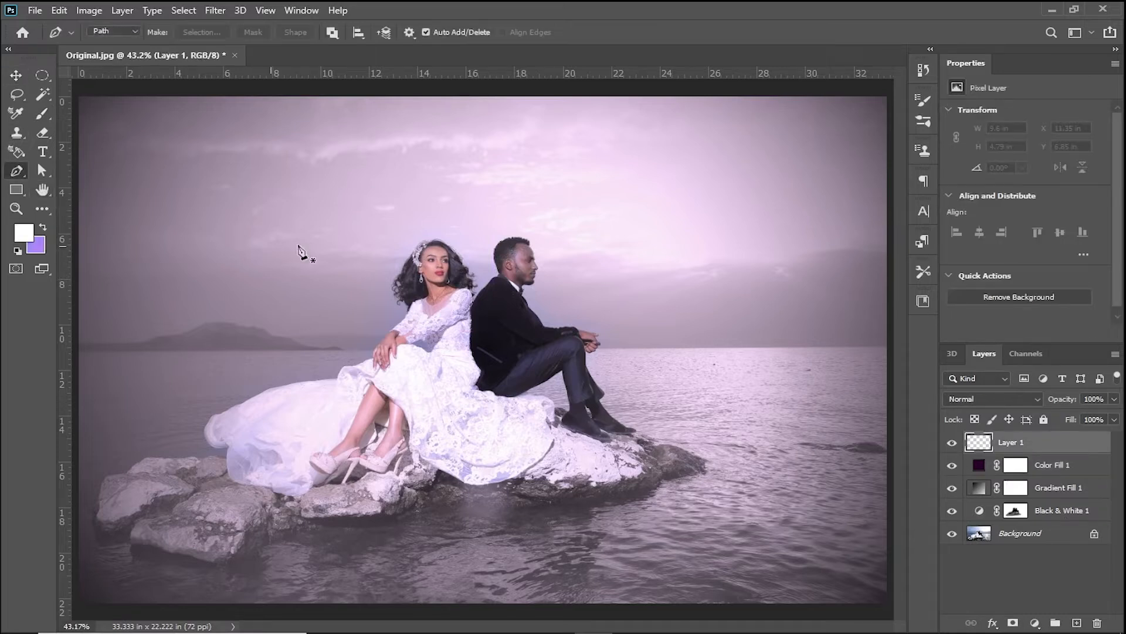
{"action": "left_click", "coordinate": [371, 257]}
{"action": "left_click", "coordinate": [572, 257]}
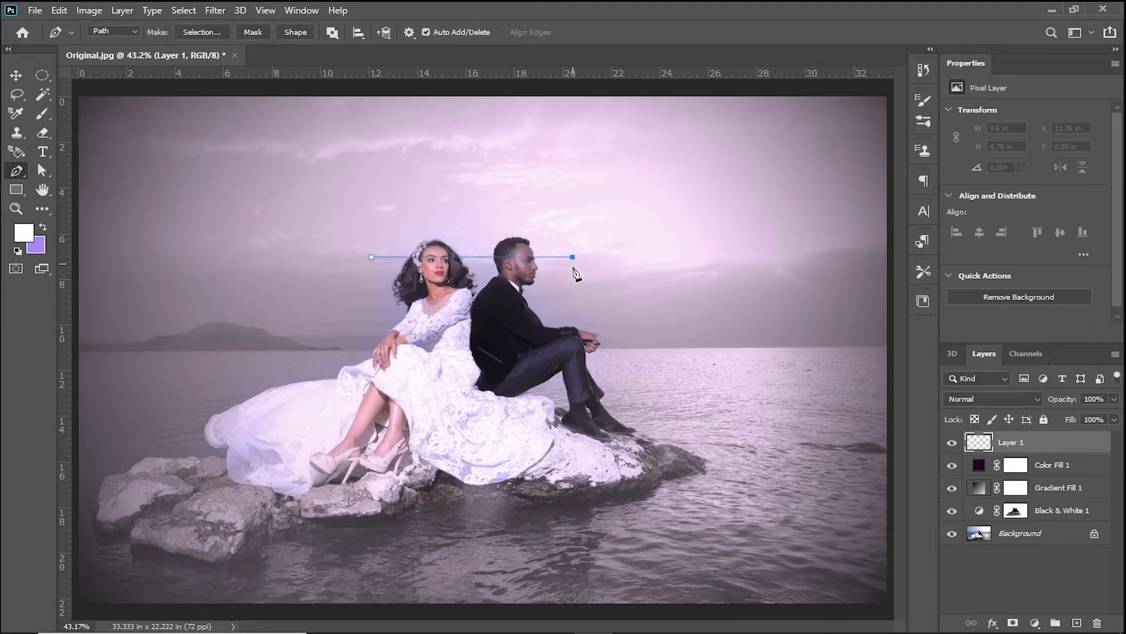
{"action": "left_click", "coordinate": [471, 352]}
{"action": "left_click", "coordinate": [371, 257]}
{"action": "key", "text": "ctrl+Return"}
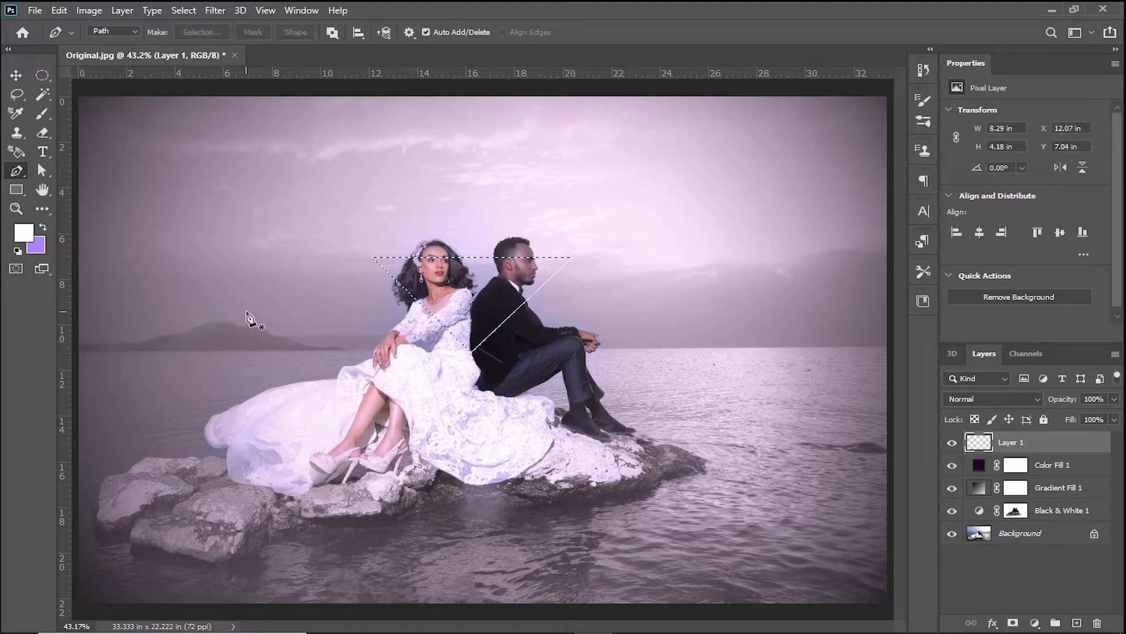
- Stroke the triangular selection in white on Layer 1, and deselect it
{"action": "left_click", "coordinate": [59, 10]}
{"action": "left_click", "coordinate": [123, 253]}
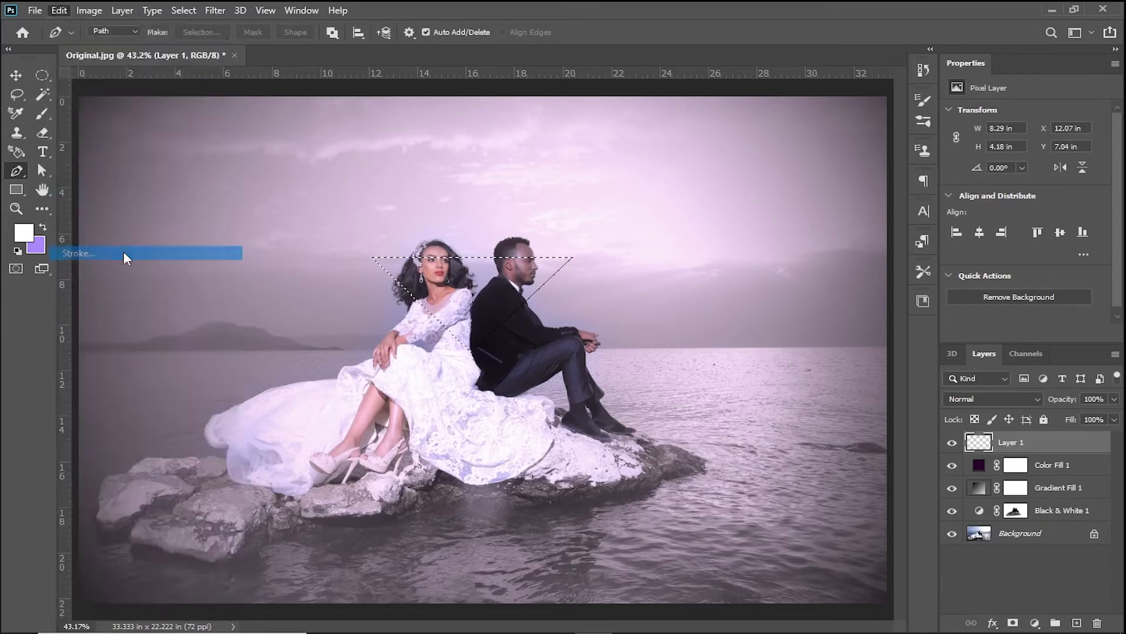
{"action": "left_click", "coordinate": [648, 153]}
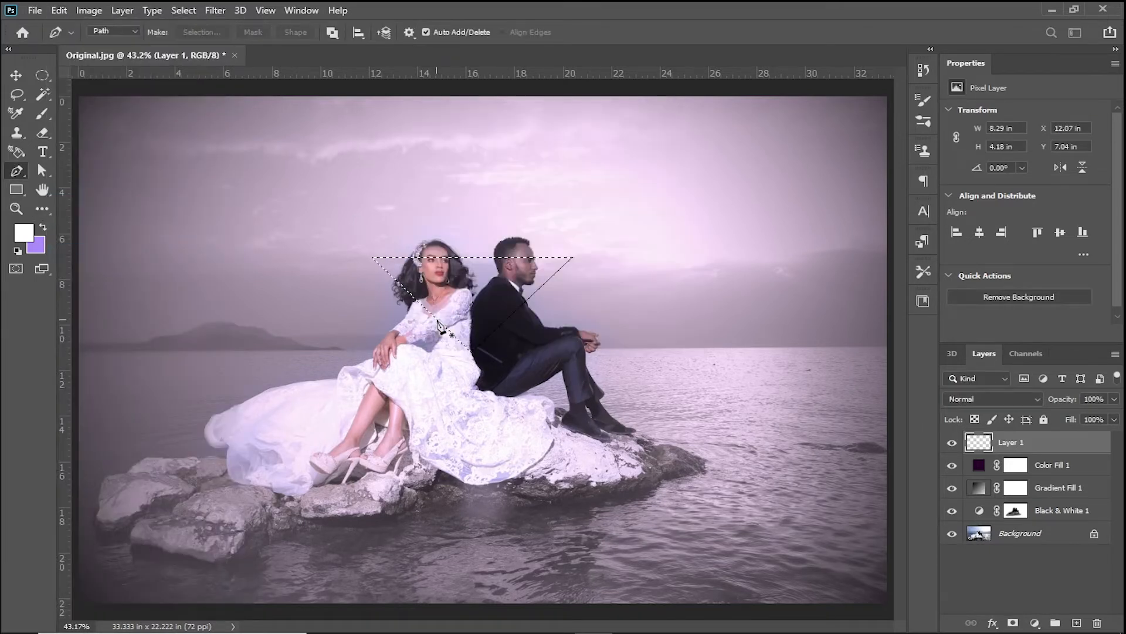
{"action": "key", "text": "ctrl+d"}
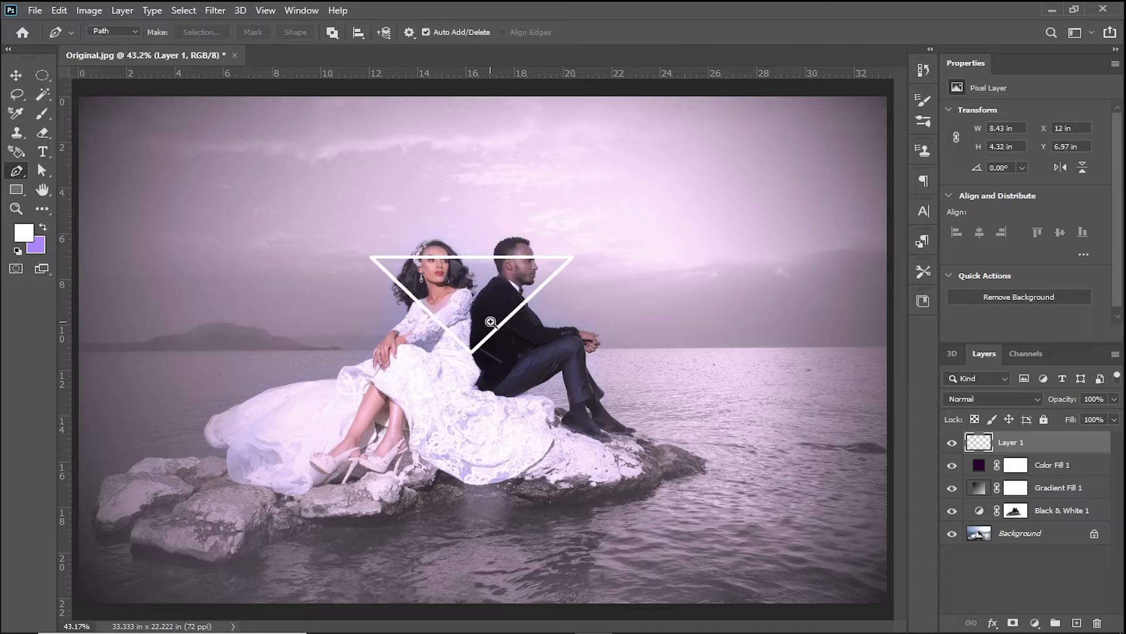
- Switch to the Eraser tool and lower Layer 1's opacity to 55%
{"action": "left_click", "coordinate": [491, 322], "text": "ctrl"}
{"action": "left_click", "coordinate": [490, 321], "text": "ctrl"}
{"action": "left_click", "coordinate": [490, 321], "text": "ctrl"}
{"action": "left_click", "coordinate": [490, 321], "text": "ctrl"}
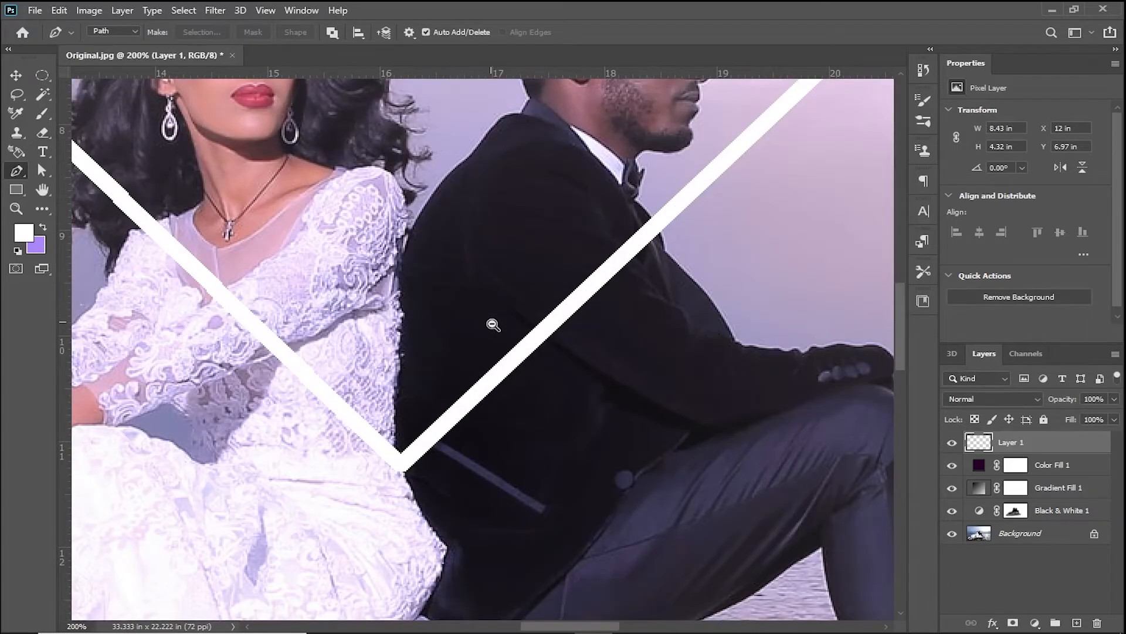
{"action": "left_click", "coordinate": [493, 325], "text": "ctrl+alt"}
{"action": "scroll", "coordinate": [899, 360], "scroll_direction": "up", "scroll_amount": 2}
{"action": "scroll", "coordinate": [906, 349], "scroll_direction": "up", "scroll_amount": 2}
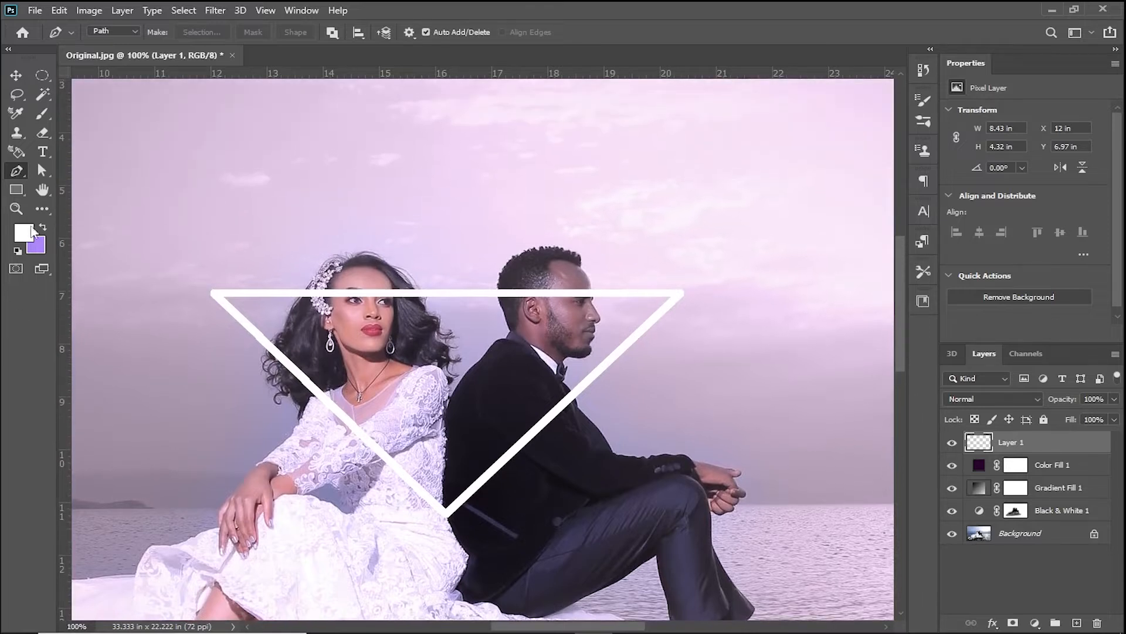
{"action": "left_click", "coordinate": [44, 134]}
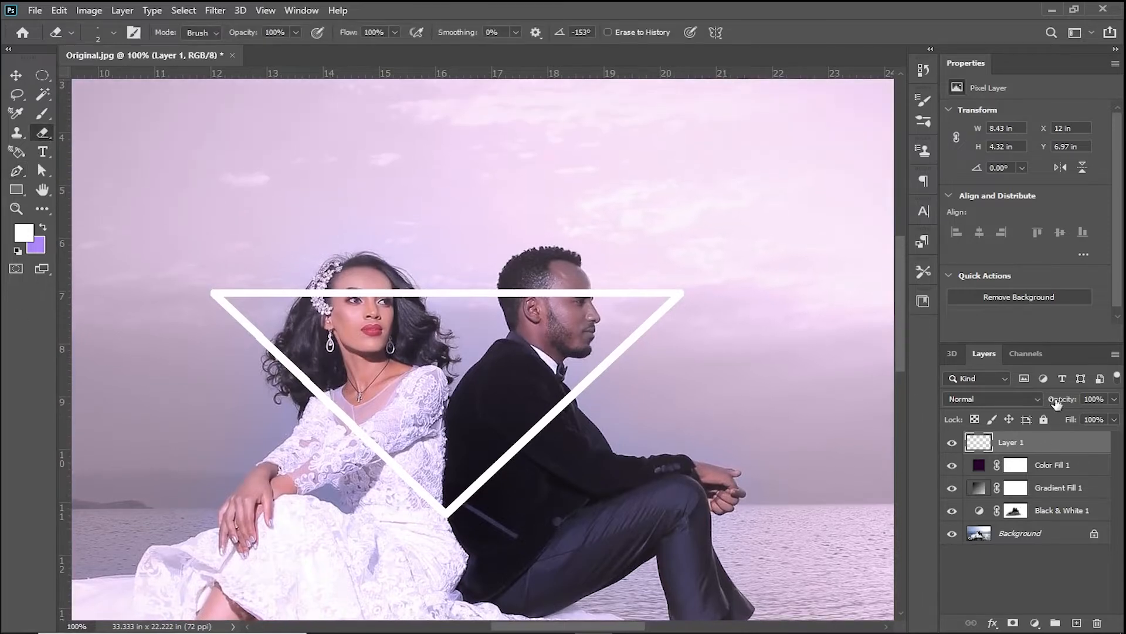
{"action": "left_click_drag", "start_coordinate": [1041, 401], "coordinate": [1023, 401]}
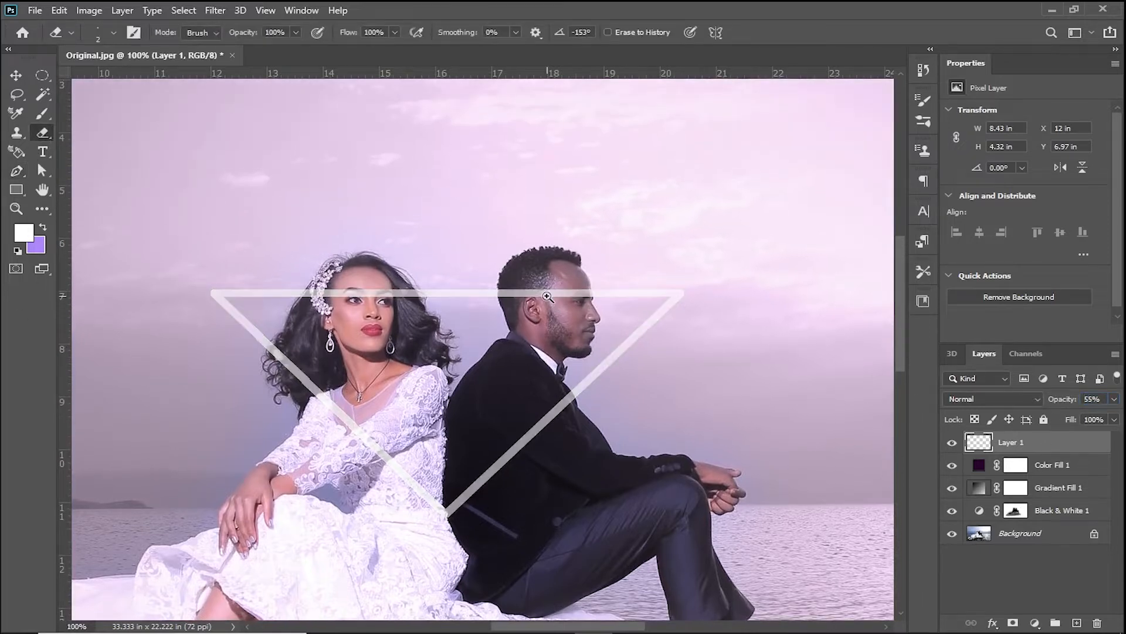
- Erase the triangle's line where it crosses the man's head with a 30 px eraser
{"action": "left_click", "coordinate": [546, 296], "text": "ctrl"}
{"action": "left_click", "coordinate": [547, 296], "text": "ctrl"}
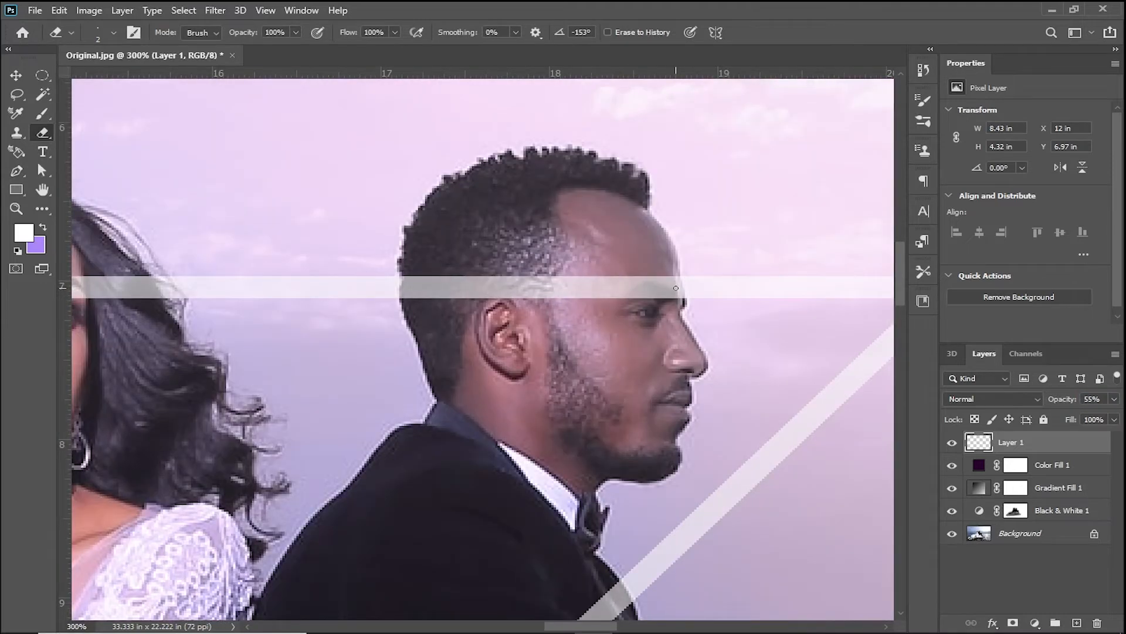
{"action": "key", "text": "bracketright"}
{"action": "key", "text": "bracketright"}
{"action": "key", "text": "bracketright"}
{"action": "key", "text": "bracketright"}
{"action": "key", "text": "bracketright"}
{"action": "left_click", "coordinate": [646, 289]}
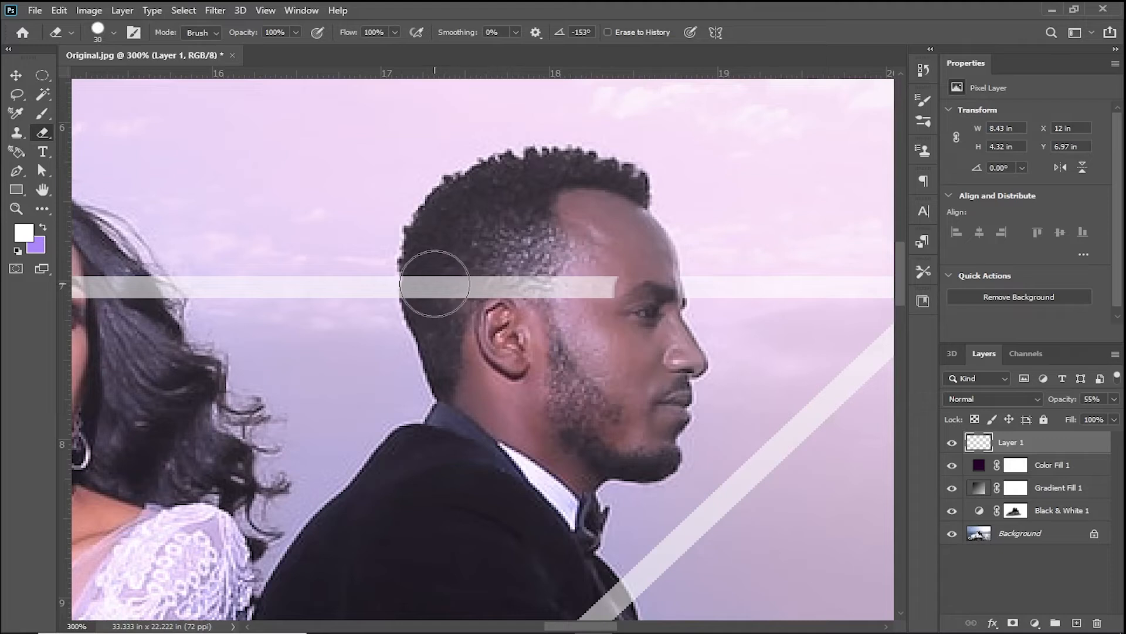
{"action": "mouse_move", "coordinate": [434, 293]}
{"action": "left_mouse_down"}
{"action": "mouse_move", "coordinate": [563, 293]}
{"action": "mouse_move", "coordinate": [475, 294]}
{"action": "mouse_move", "coordinate": [488, 298]}
{"action": "left_mouse_up"}
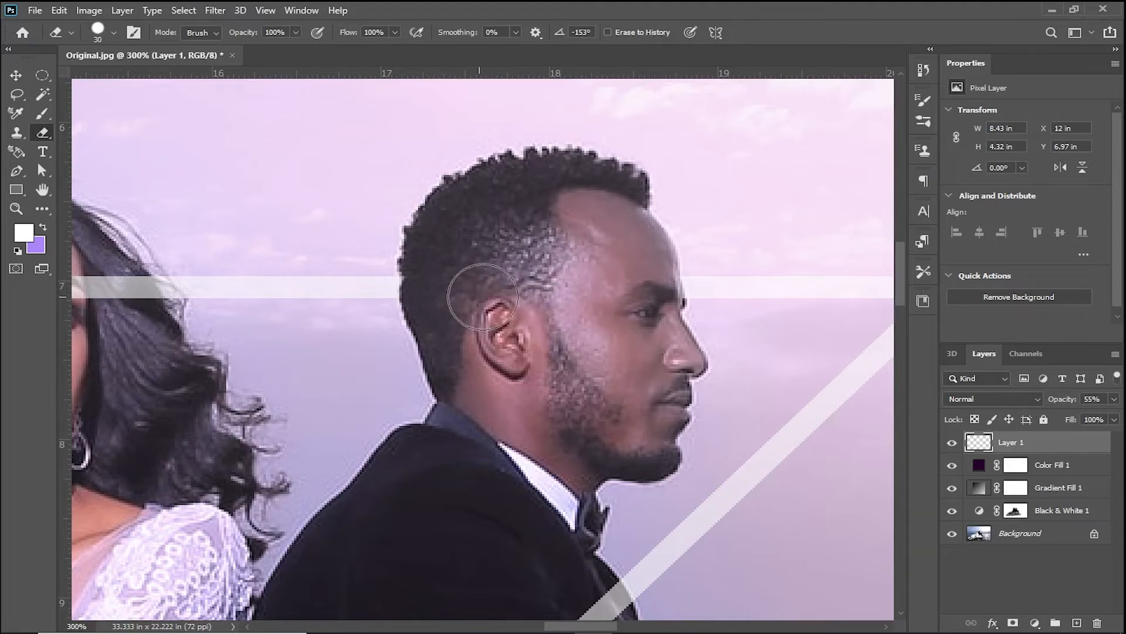
- Erase the triangle's line over the woman's face and hair, refining the hair edges with a 2 px eraser
{"action": "mouse_move", "coordinate": [364, 335]}
{"action": "left_mouse_down"}
{"action": "mouse_move", "coordinate": [495, 369]}
{"action": "mouse_move", "coordinate": [749, 392]}
{"action": "mouse_move", "coordinate": [636, 364]}
{"action": "mouse_move", "coordinate": [683, 375]}
{"action": "mouse_move", "coordinate": [667, 342]}
{"action": "left_mouse_up"}
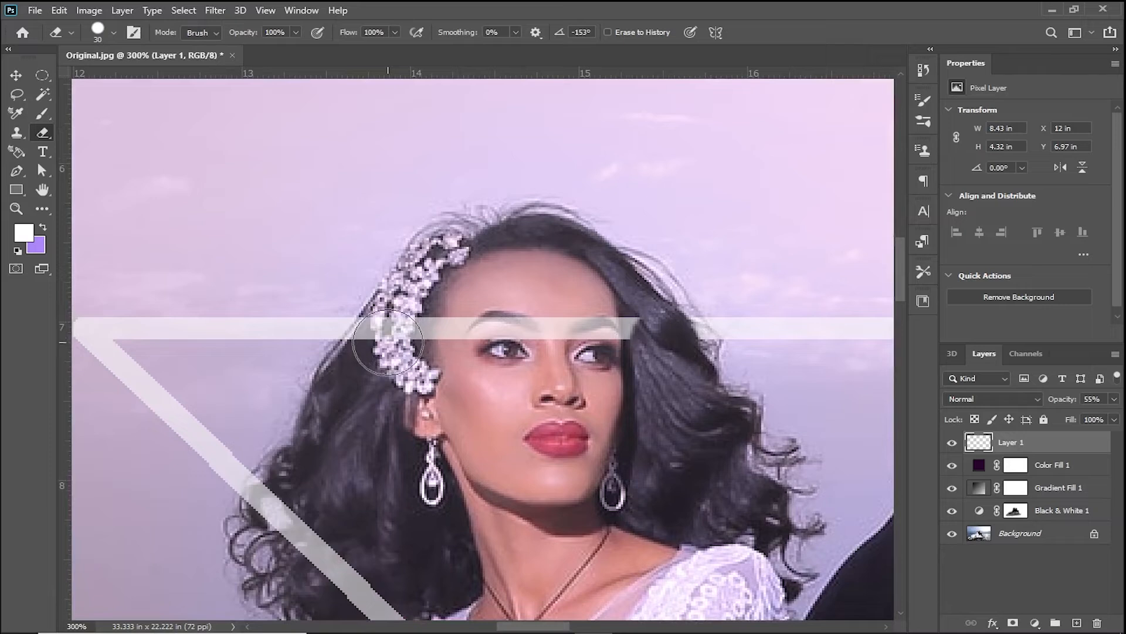
{"action": "left_click_drag", "start_coordinate": [387, 344], "coordinate": [626, 336]}
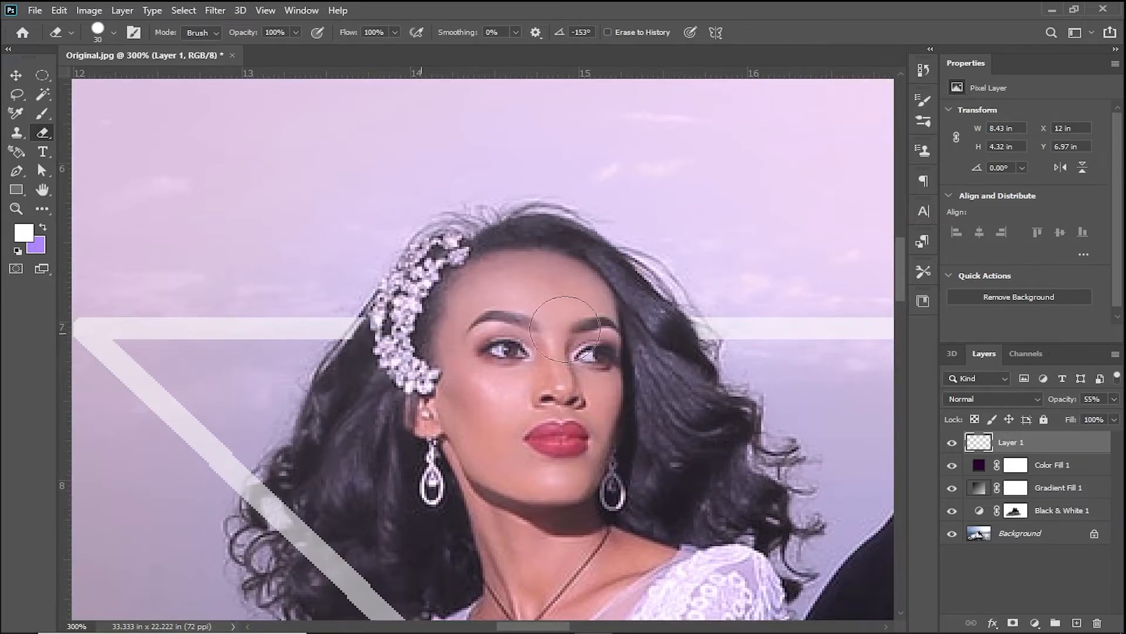
{"action": "scroll", "coordinate": [392, 355], "scroll_direction": "up", "scroll_amount": 3}
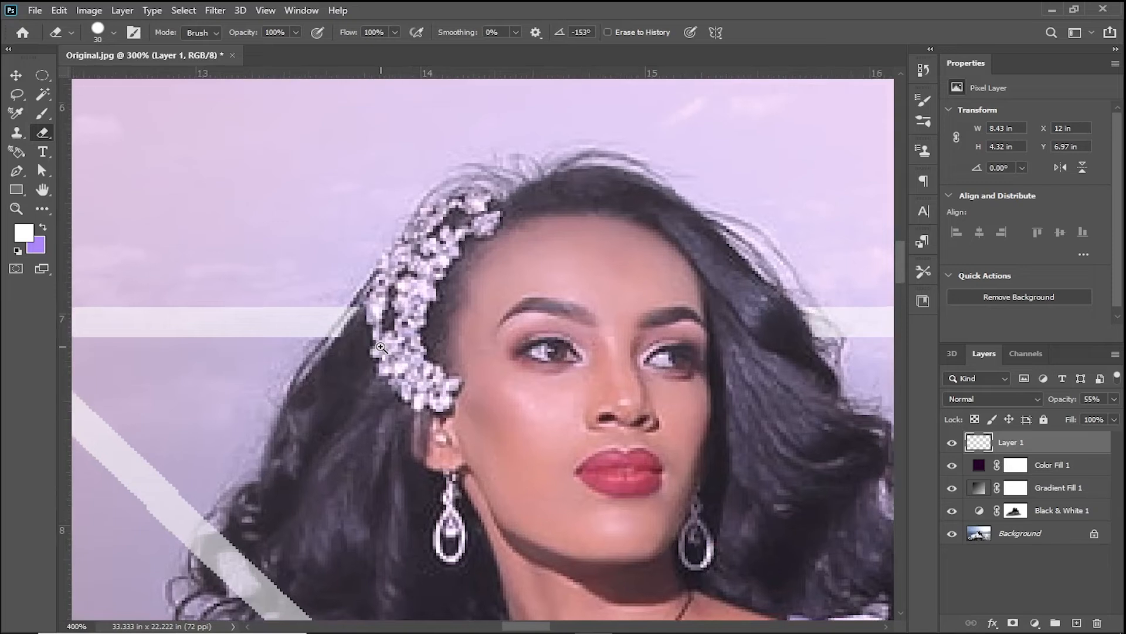
{"action": "key", "text": "bracketleft"}
{"action": "key", "text": "bracketleft"}
{"action": "key", "text": "bracketleft"}
{"action": "key", "text": "bracketleft"}
{"action": "key", "text": "bracketleft"}
{"action": "key", "text": "bracketleft"}
{"action": "key", "text": "bracketleft"}
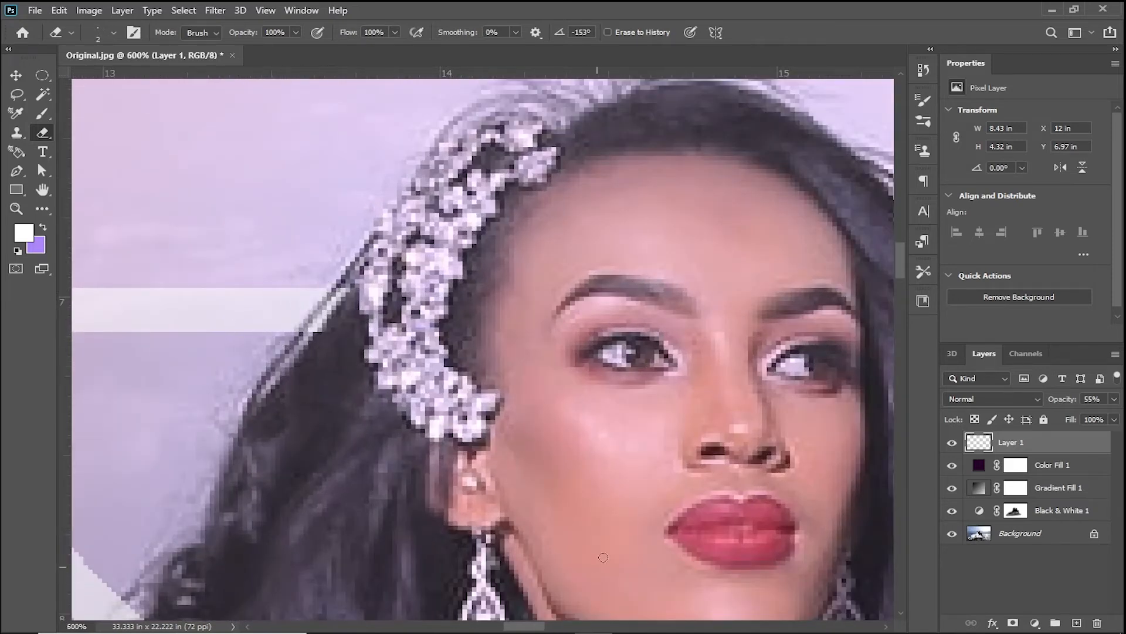
{"action": "left_click_drag", "start_coordinate": [620, 506], "coordinate": [425, 501]}
{"action": "left_click_drag", "start_coordinate": [617, 278], "coordinate": [664, 298]}
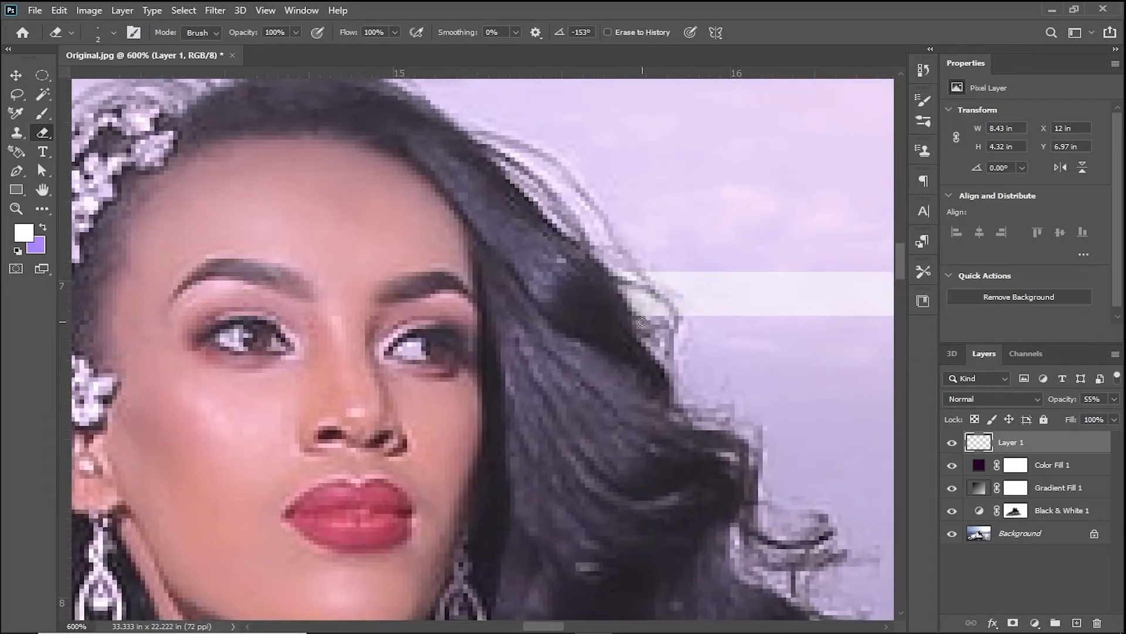
{"action": "key", "text": "ctrl+0"}
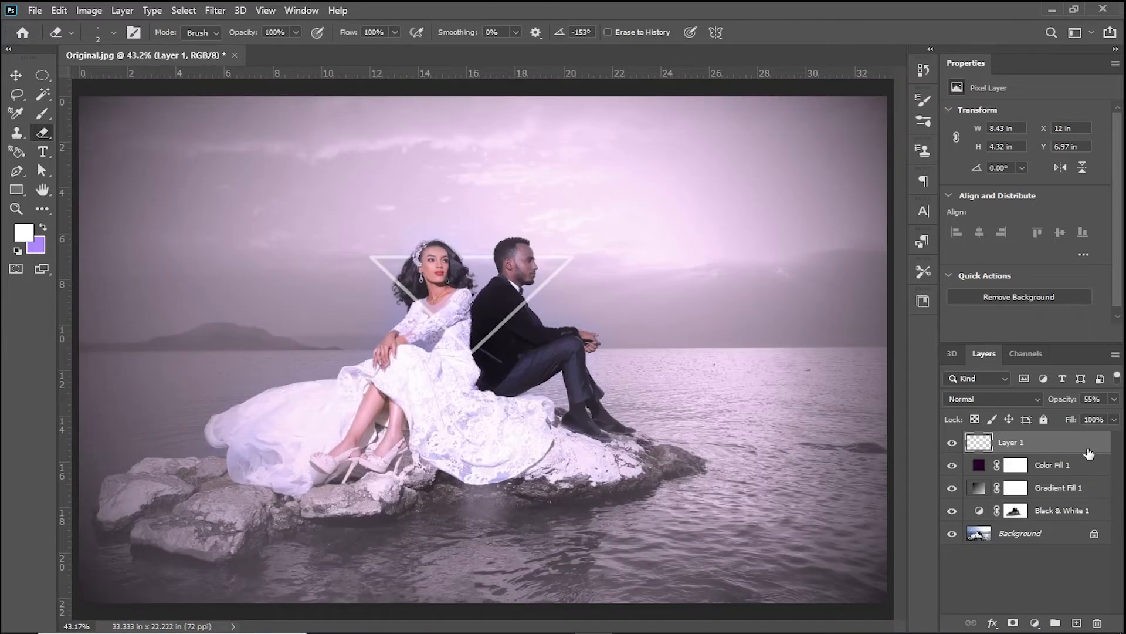
- Rename Layer 1 as Main Triangle
{"action": "double_click", "coordinate": [1041, 444]}
{"action": "left_click", "coordinate": [1061, 148]}
{"action": "double_click", "coordinate": [1011, 442]}
{"action": "type", "text": "Main Triangle"}
{"action": "key", "text": "Return"}
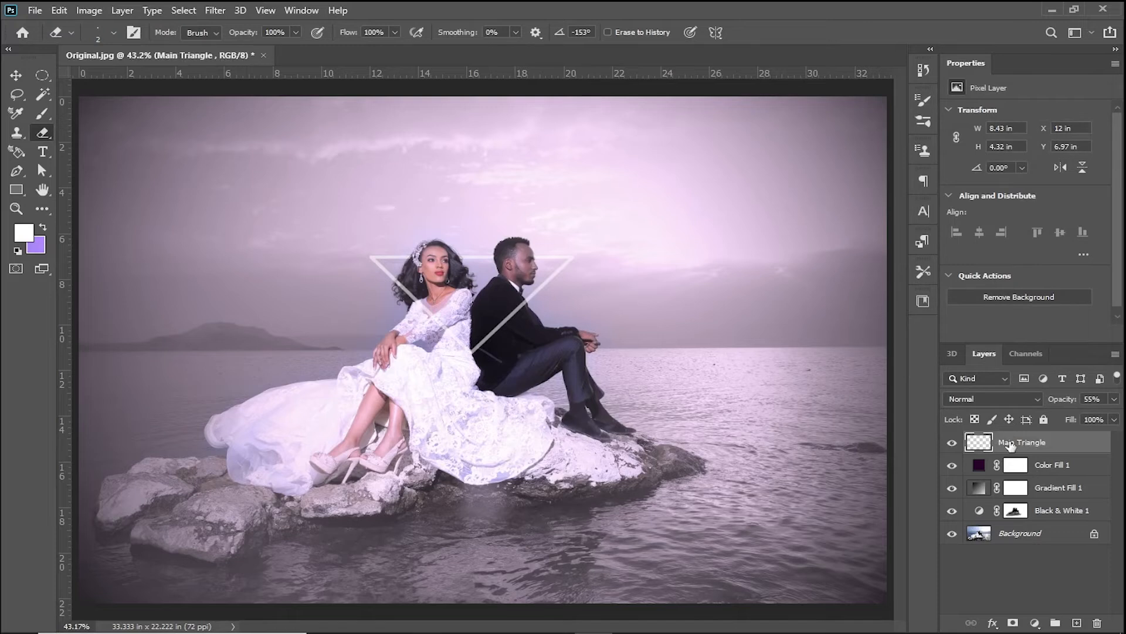
- Add an Outer Glow effect to the Main Triangle layer with the glow colour 7330fb
{"action": "double_click", "coordinate": [1074, 445]}
{"action": "left_click", "coordinate": [1059, 148]}
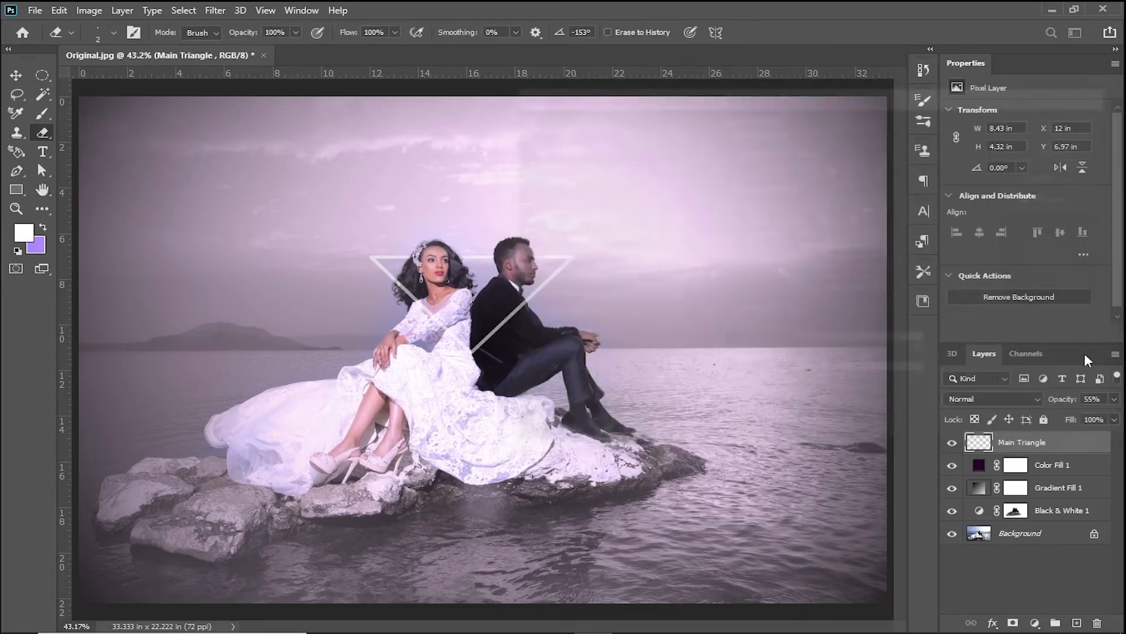
{"action": "right_click", "coordinate": [1080, 445]}
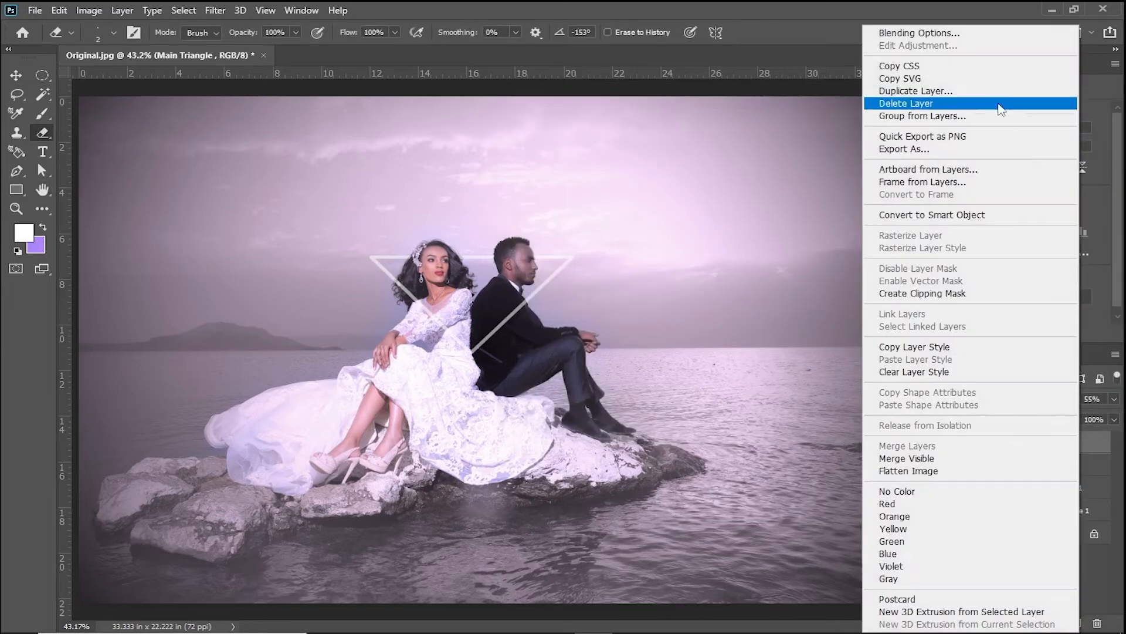
{"action": "left_click", "coordinate": [966, 35]}
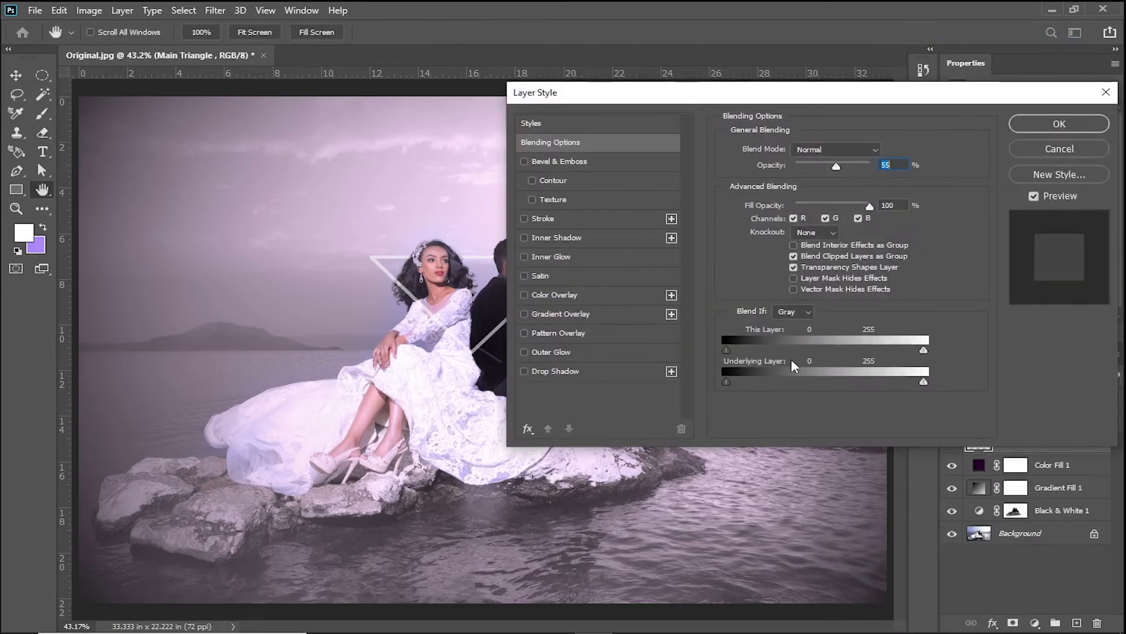
{"action": "left_click", "coordinate": [565, 350]}
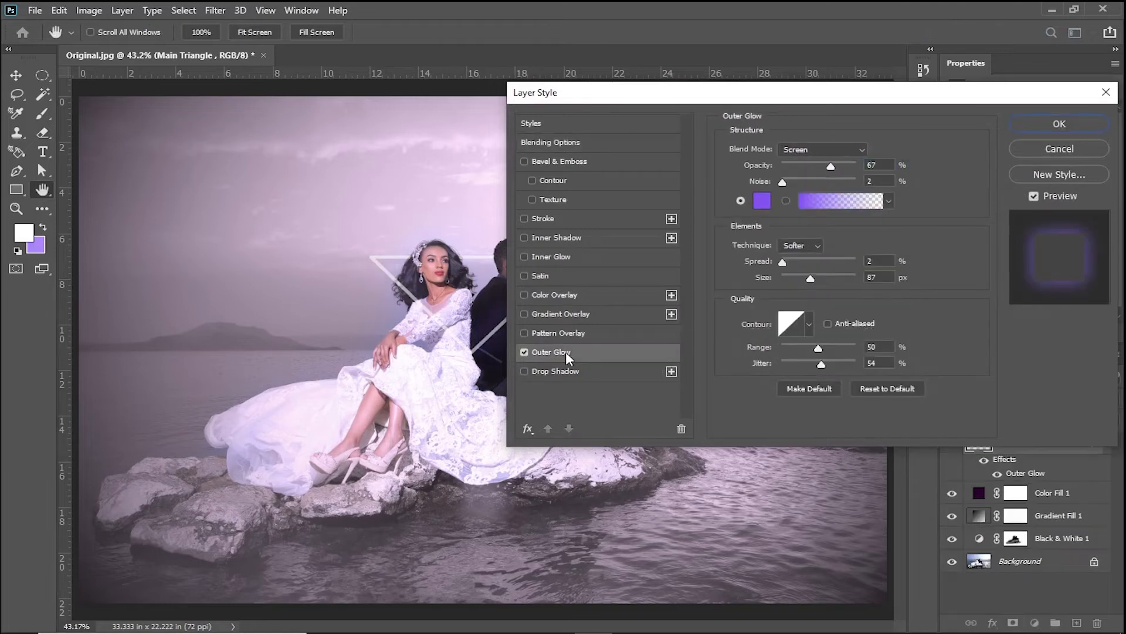
{"action": "left_click", "coordinate": [762, 201]}
{"action": "left_click_drag", "start_coordinate": [786, 329], "coordinate": [762, 289]}
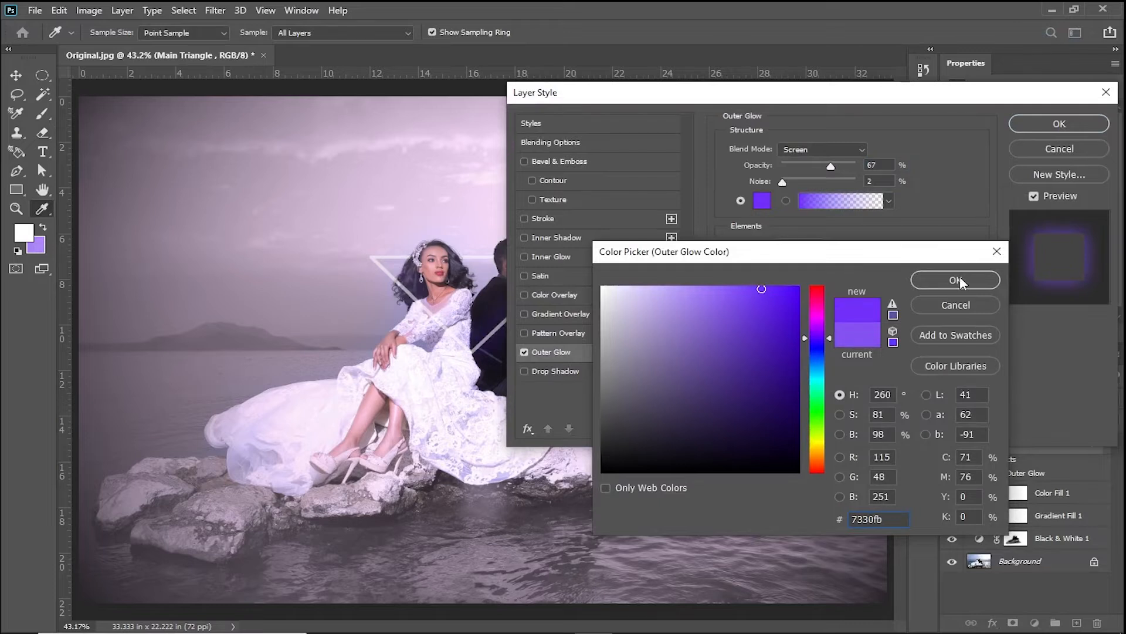
{"action": "left_click", "coordinate": [959, 278]}
- Set the outer glow's opacity to 73%, adjust its size, apply the style, and collapse the layer's effects list
{"action": "left_click_drag", "start_coordinate": [830, 166], "coordinate": [837, 167]}
{"action": "mouse_move", "coordinate": [810, 278]}
{"action": "left_mouse_down"}
{"action": "mouse_move", "coordinate": [824, 279]}
{"action": "mouse_move", "coordinate": [783, 262]}
{"action": "mouse_move", "coordinate": [814, 275]}
{"action": "mouse_move", "coordinate": [783, 280]}
{"action": "mouse_move", "coordinate": [801, 280]}
{"action": "left_mouse_up"}
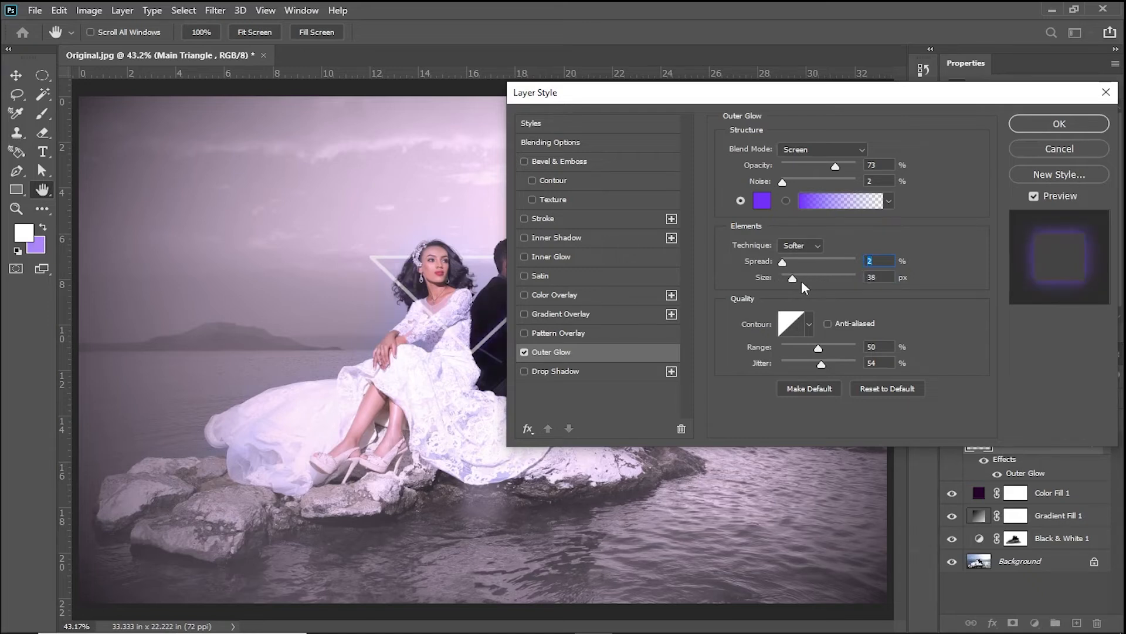
{"action": "left_click", "coordinate": [818, 280]}
{"action": "left_click", "coordinate": [1050, 123]}
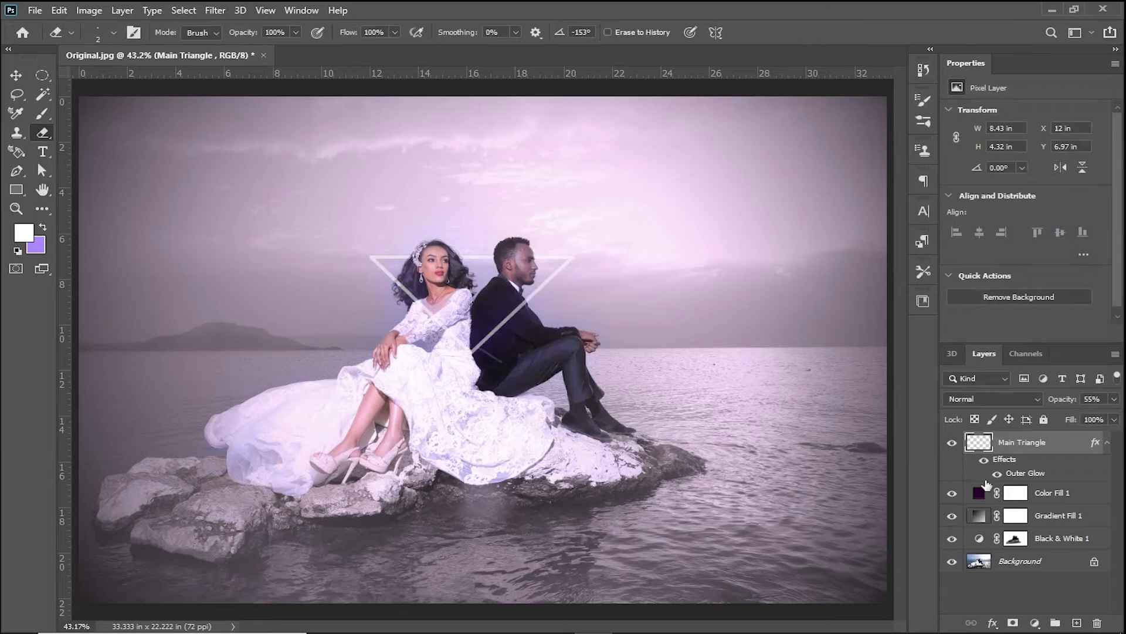
{"action": "left_click", "coordinate": [1107, 442]}
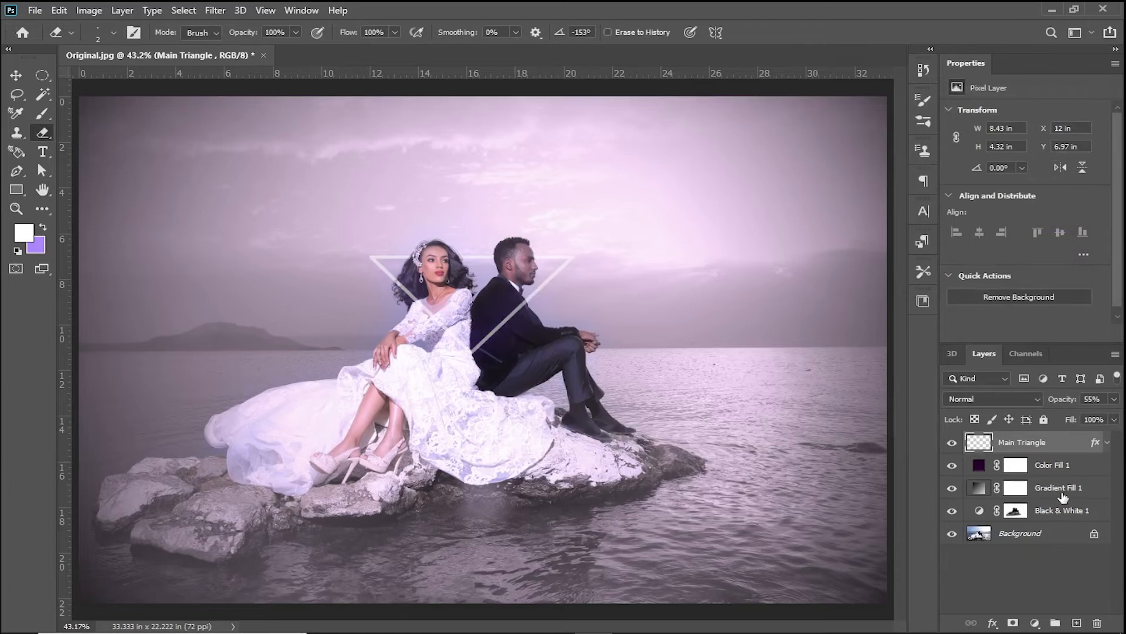
- Duplicate the Main Triangle layer as Inner Triangle
{"action": "right_click", "coordinate": [1050, 448]}
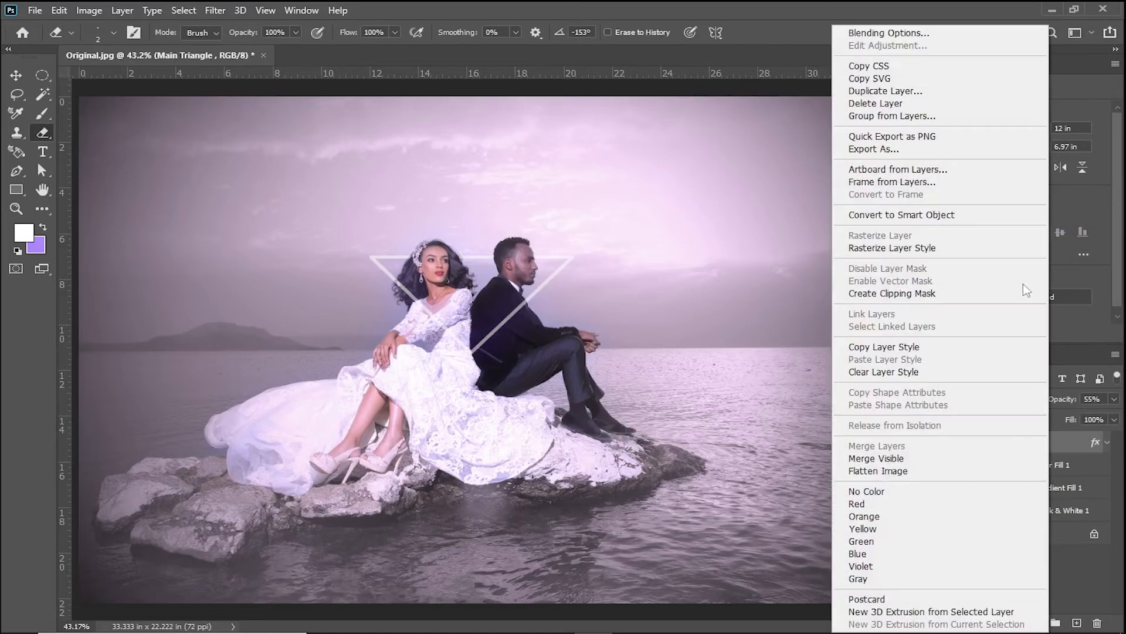
{"action": "left_click", "coordinate": [908, 95]}
{"action": "key", "text": "BackSpace"}
{"action": "type", "text": "Inner Tri"}
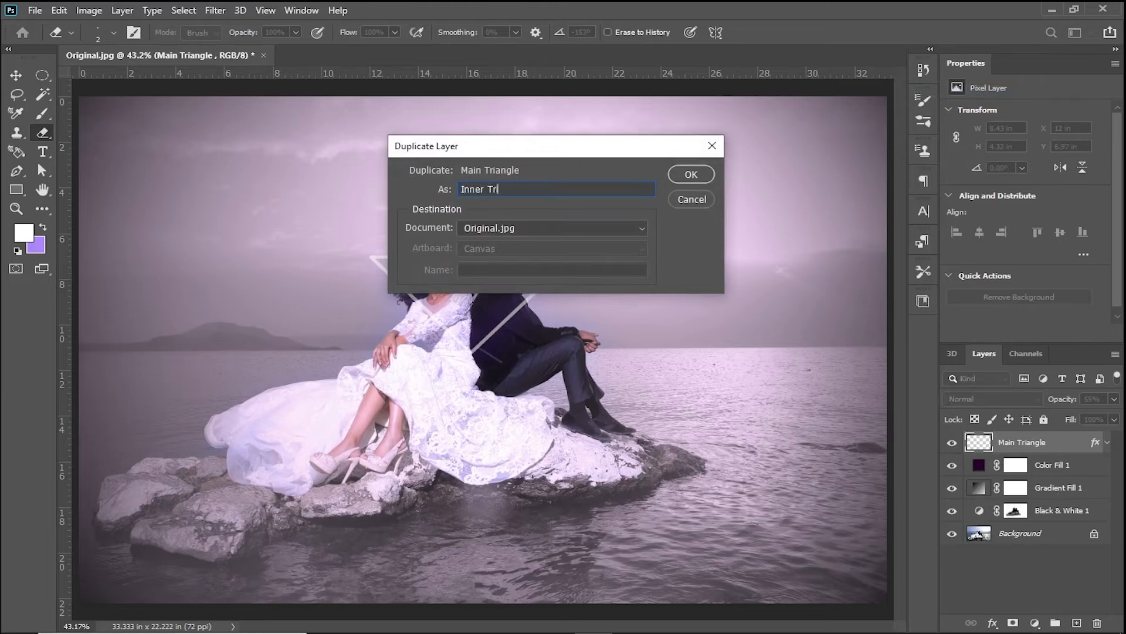
{"action": "type", "text": "angle"}
{"action": "key", "text": "Return"}
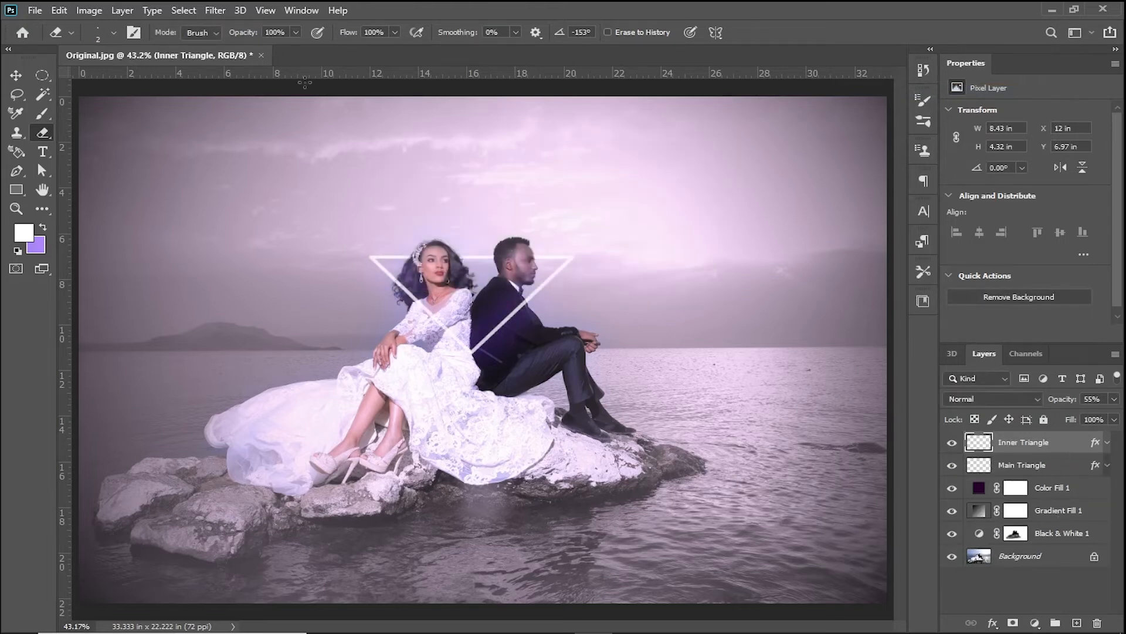
- Start a Gaussian Blur on the Inner Triangle layer and preview it with a radius of 10 pixels
{"action": "left_click", "coordinate": [225, 13]}
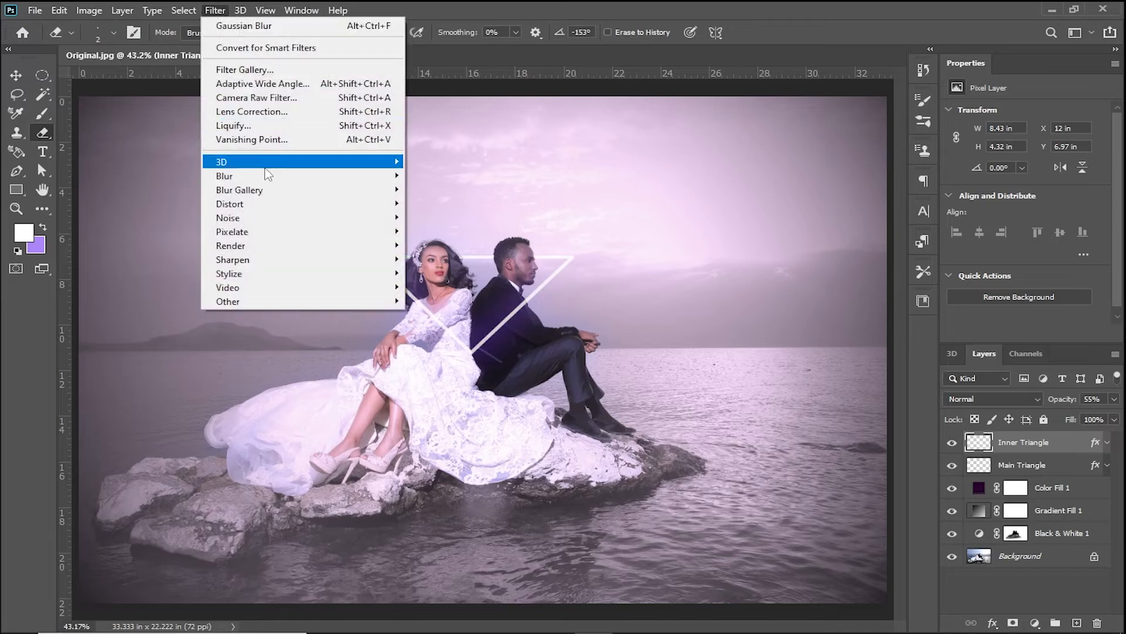
{"action": "mouse_move", "coordinate": [267, 176]}
{"action": "left_click", "coordinate": [471, 234]}
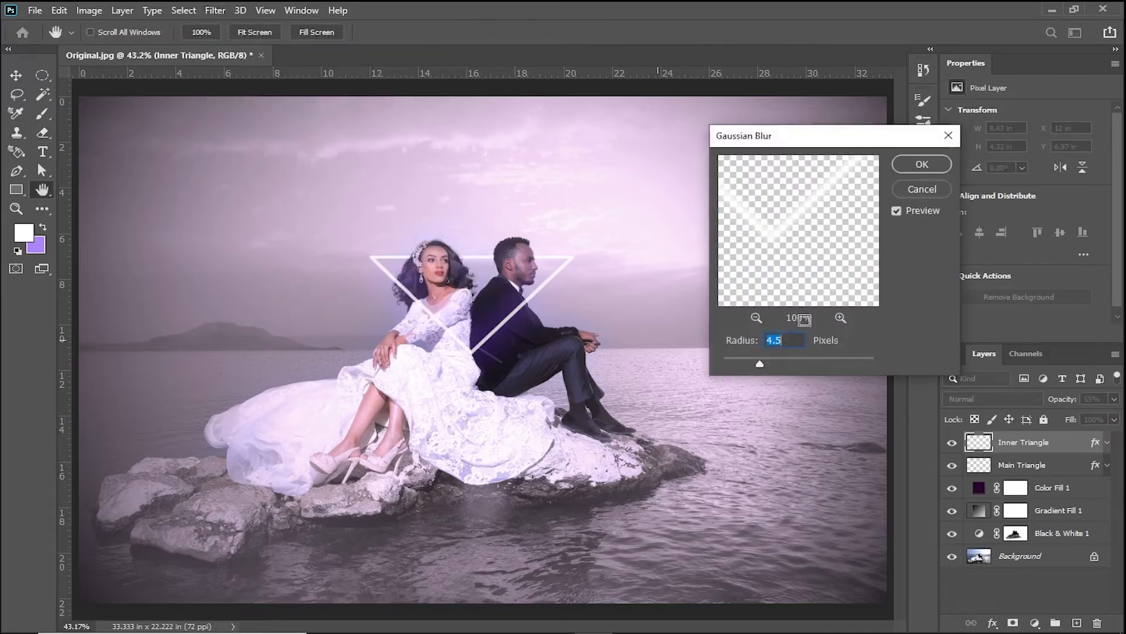
{"action": "left_click_drag", "start_coordinate": [797, 367], "coordinate": [803, 367]}
{"action": "left_click", "coordinate": [791, 362]}
{"action": "left_click", "coordinate": [775, 343]}
{"action": "double_click", "coordinate": [774, 342]}
{"action": "left_click_drag", "start_coordinate": [800, 362], "coordinate": [805, 362]}
{"action": "left_click", "coordinate": [784, 362]}
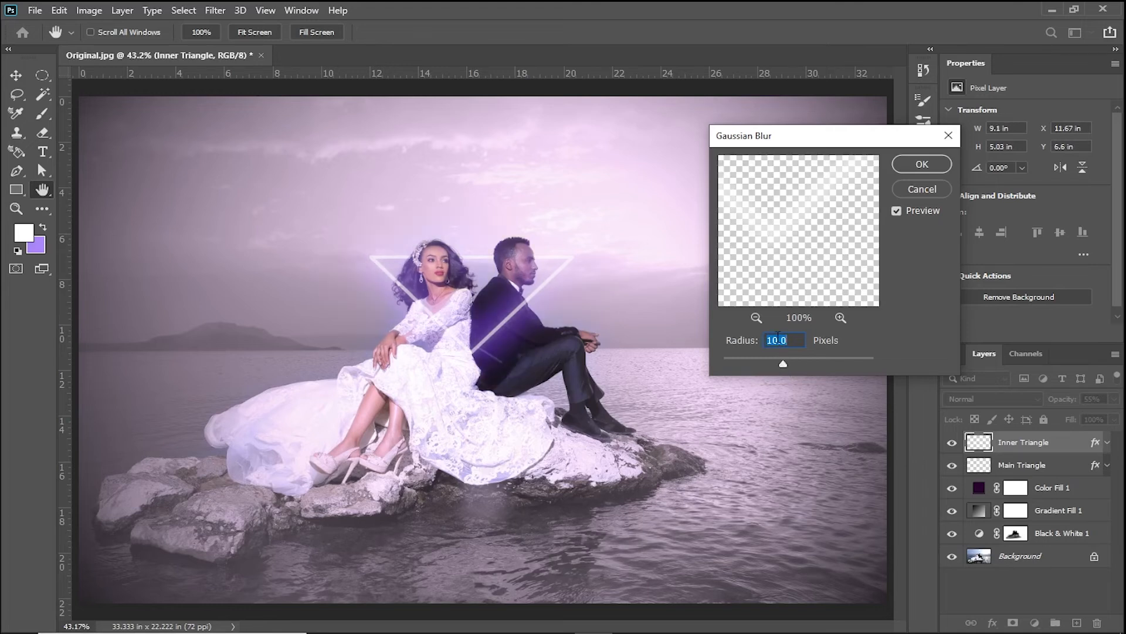
- Compare blur radii of 29.1 and 20 pixels and apply the Inner Triangle's Gaussian Blur at 15 pixels
{"action": "left_click_drag", "start_coordinate": [785, 362], "coordinate": [795, 362]}
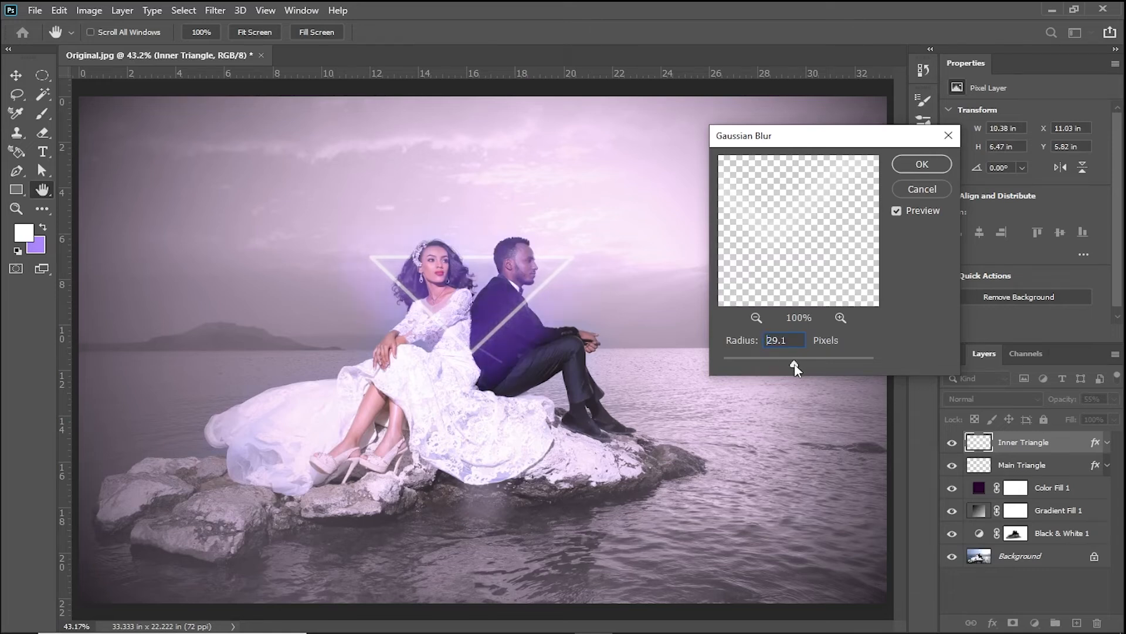
{"action": "left_click", "coordinate": [778, 340]}
{"action": "double_click", "coordinate": [777, 341]}
{"action": "type", "text": "20"}
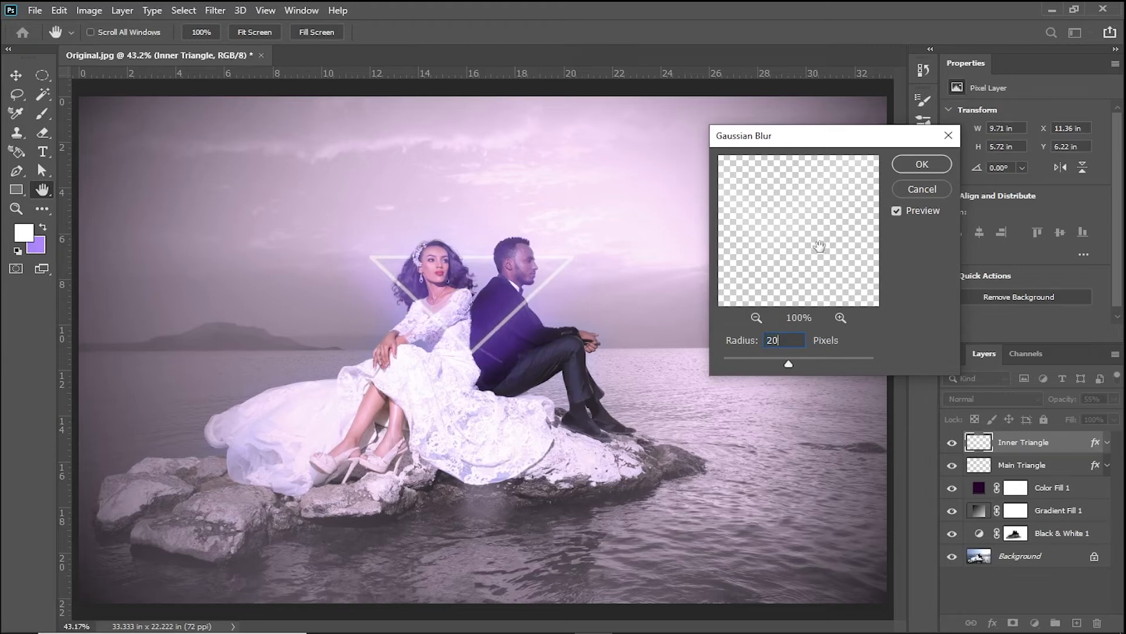
{"action": "double_click", "coordinate": [780, 341]}
{"action": "type", "text": "15"}
{"action": "left_click", "coordinate": [922, 164]}
{"action": "key", "text": "e"}
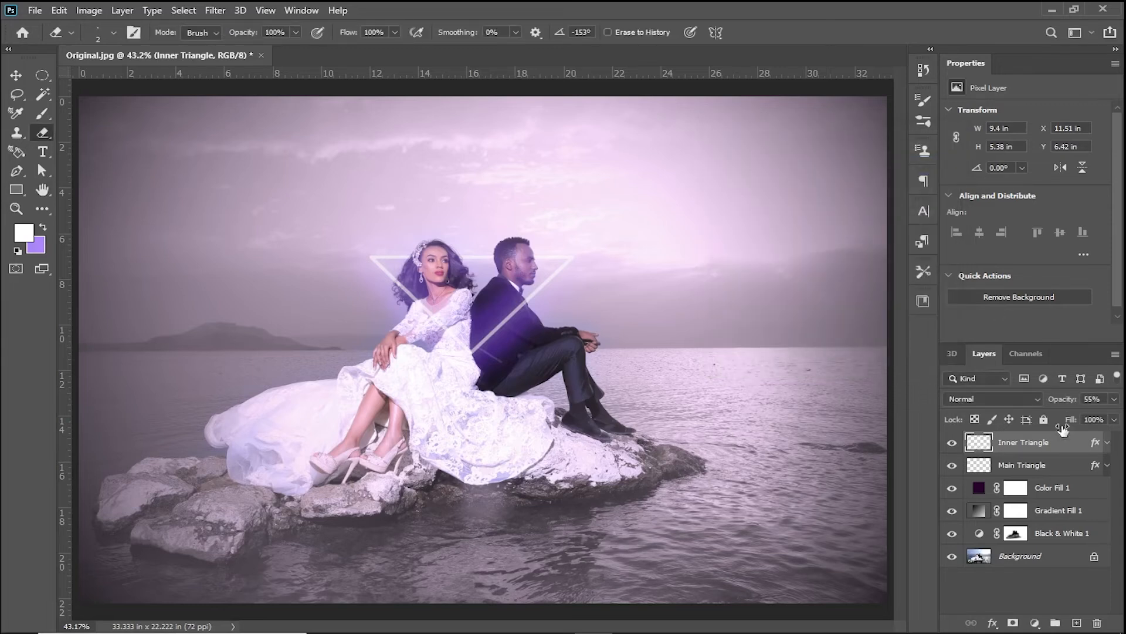
- Duplicate the Main Triangle layer as Outer Triangle
{"action": "left_click", "coordinate": [1066, 469]}
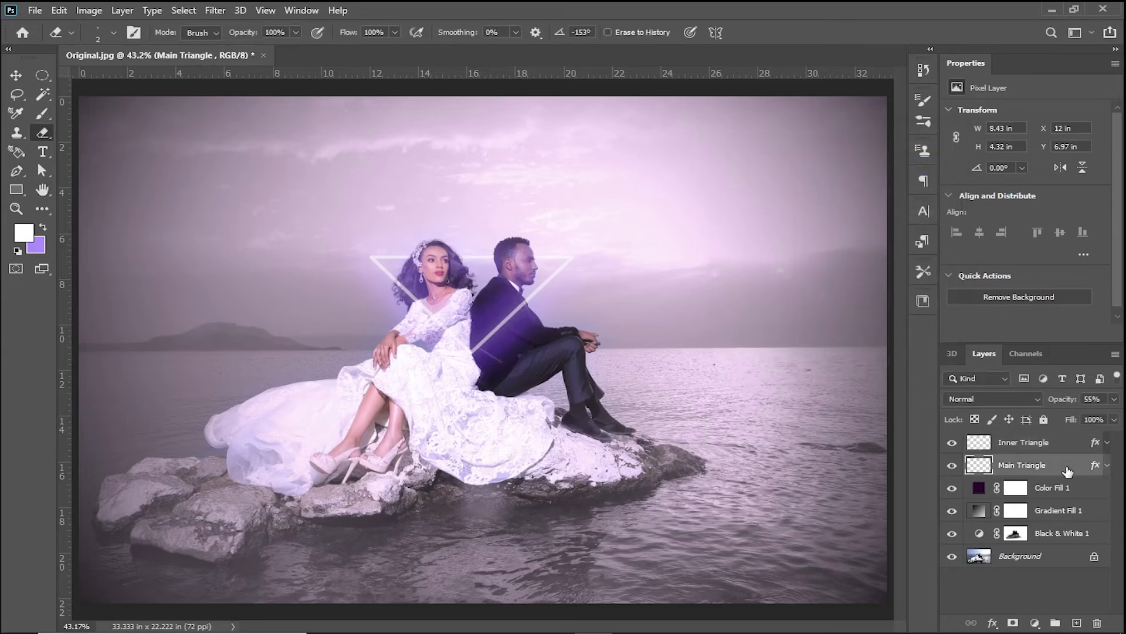
{"action": "right_click", "coordinate": [1066, 467]}
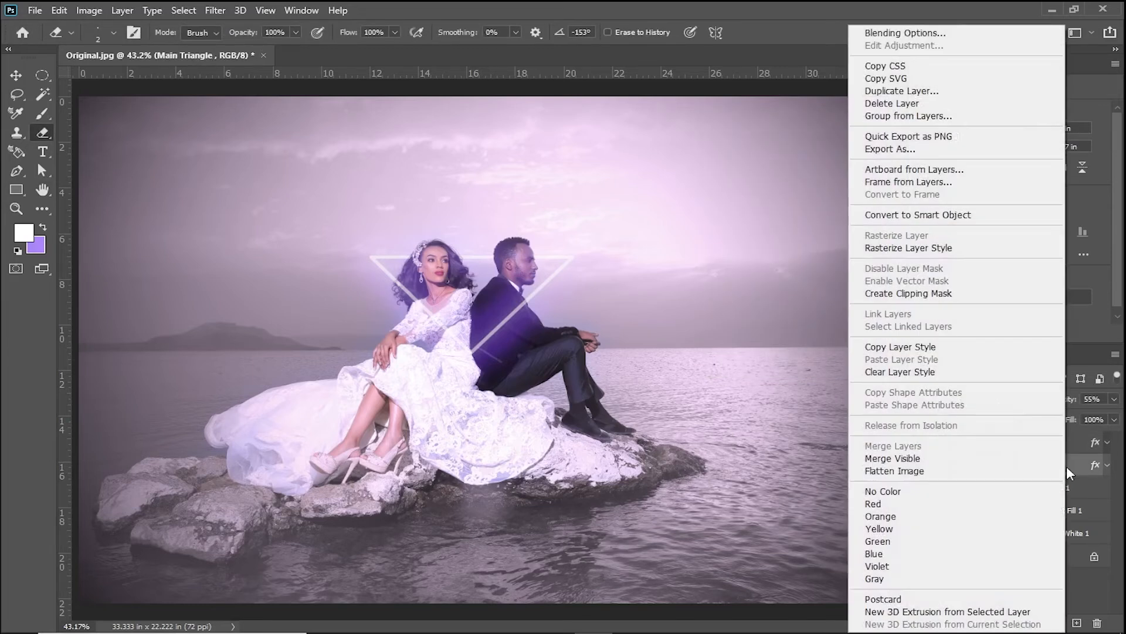
{"action": "left_click", "coordinate": [930, 92]}
{"action": "type", "text": "Outer "}
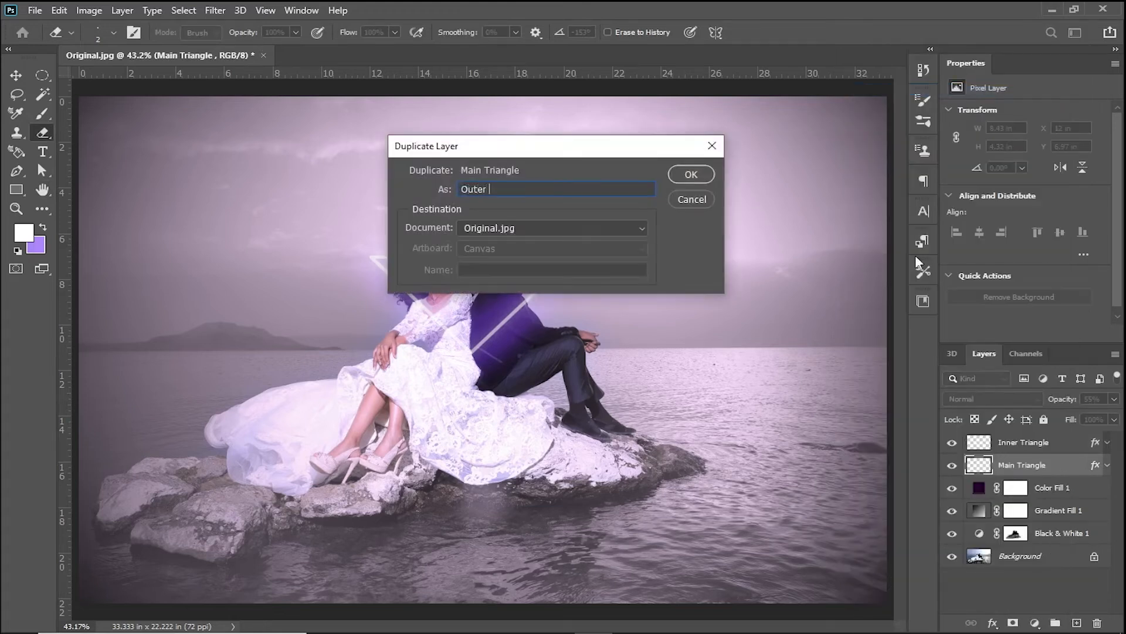
{"action": "type", "text": "Triangle"}
{"action": "key", "text": "Return"}
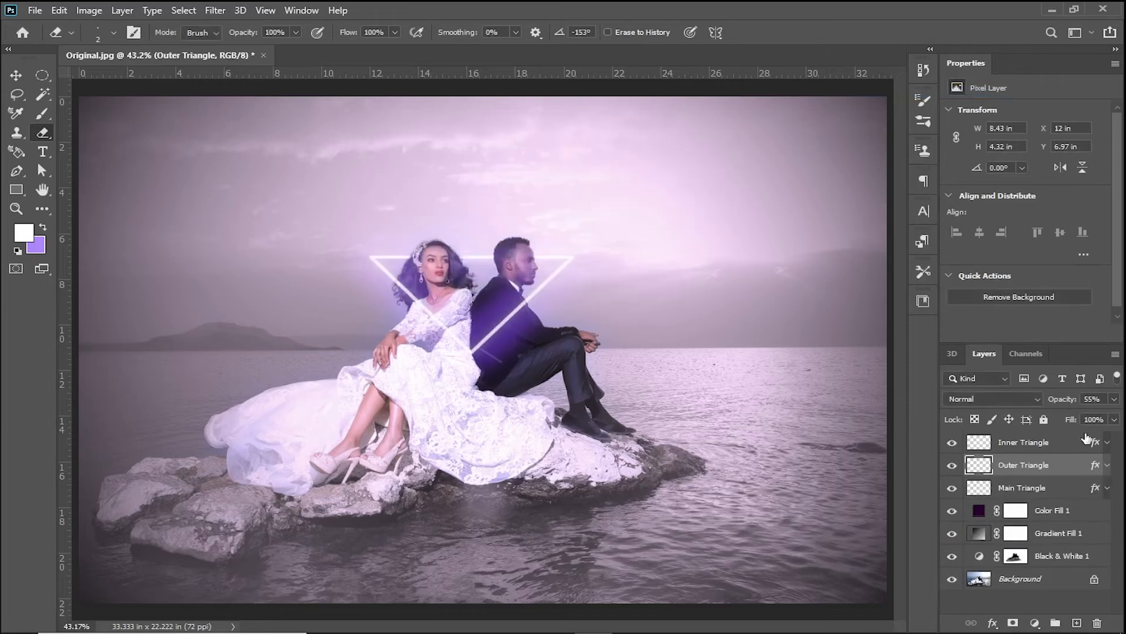
- Apply a Gaussian Blur with a 3.9 pixel radius to the Outer Triangle layer
{"action": "left_click", "coordinate": [215, 11]}
{"action": "mouse_move", "coordinate": [299, 189]}
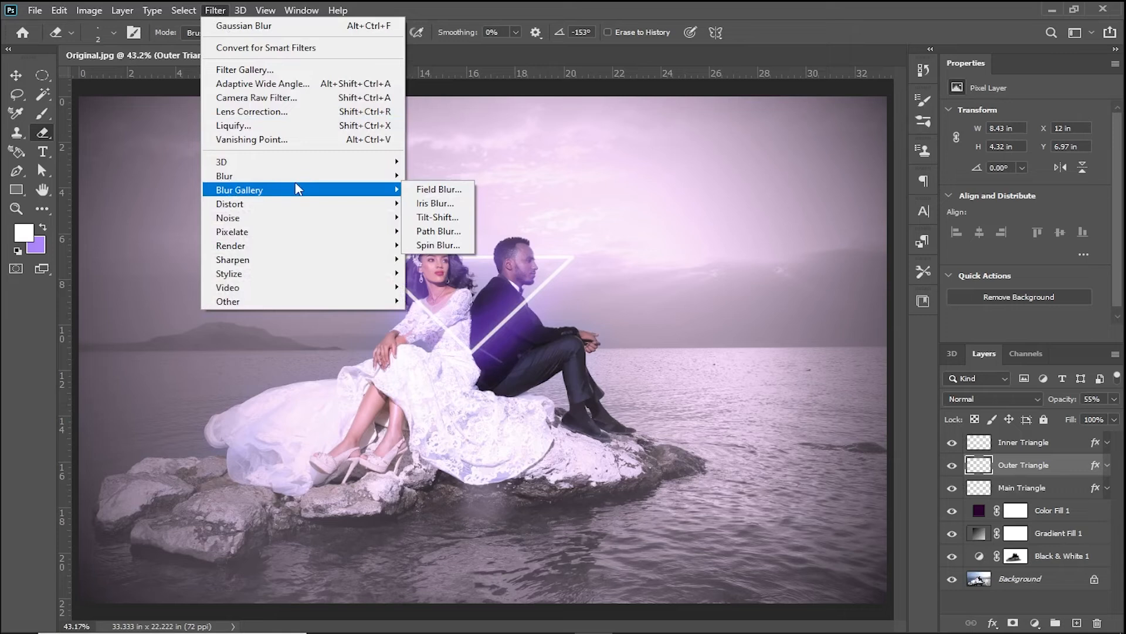
{"action": "left_click", "coordinate": [440, 230]}
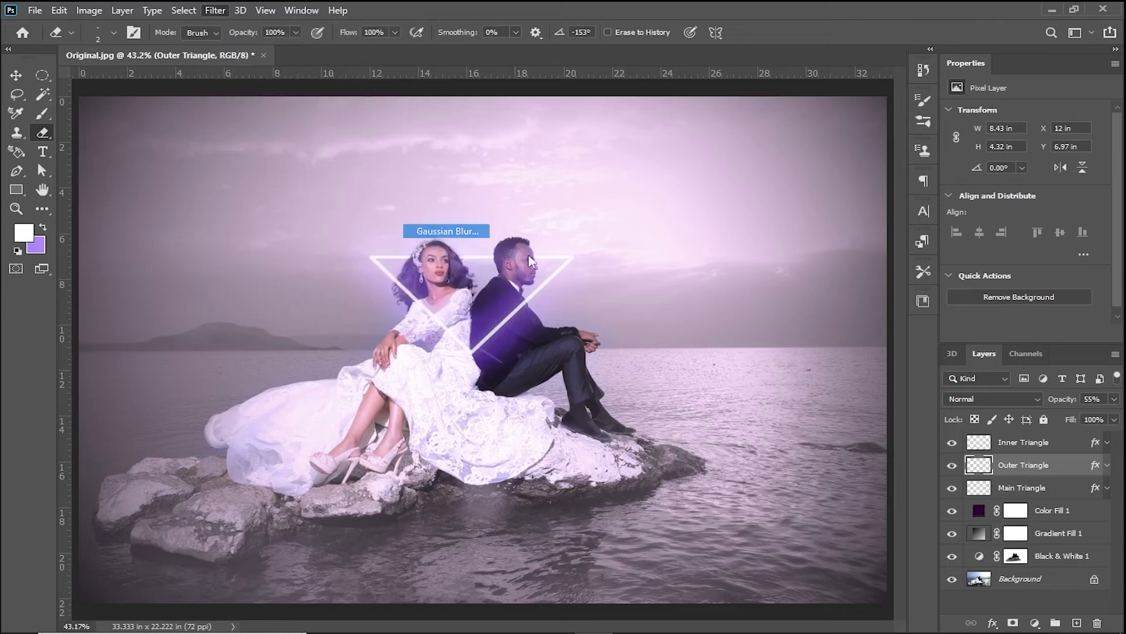
{"action": "left_click_drag", "start_coordinate": [758, 362], "coordinate": [756, 362]}
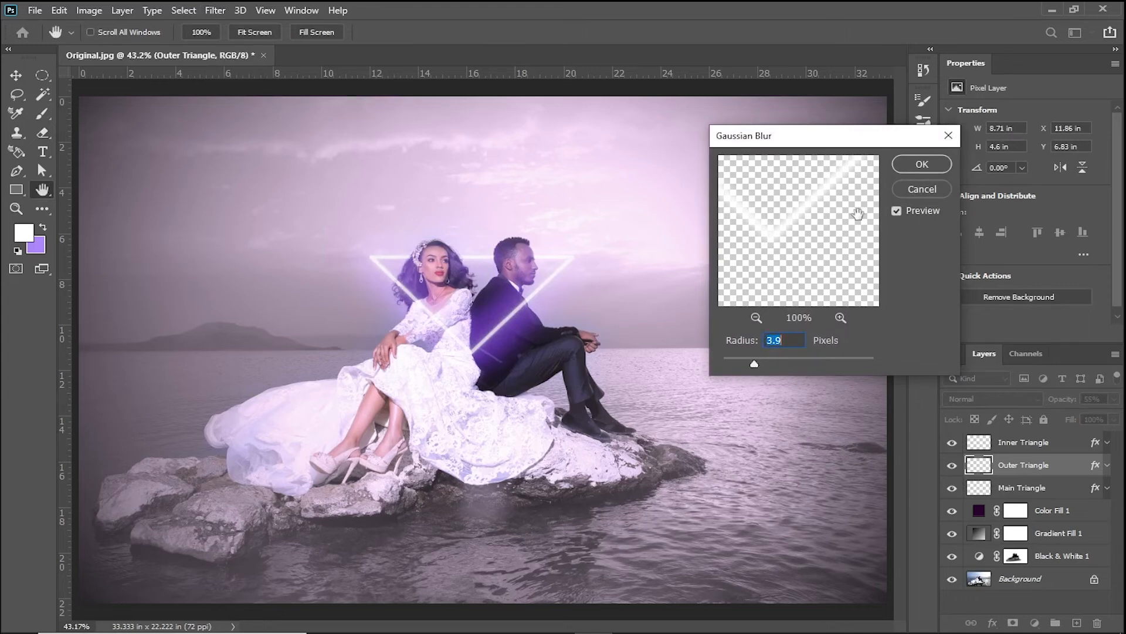
{"action": "left_click", "coordinate": [922, 164]}
{"action": "key", "text": "e"}
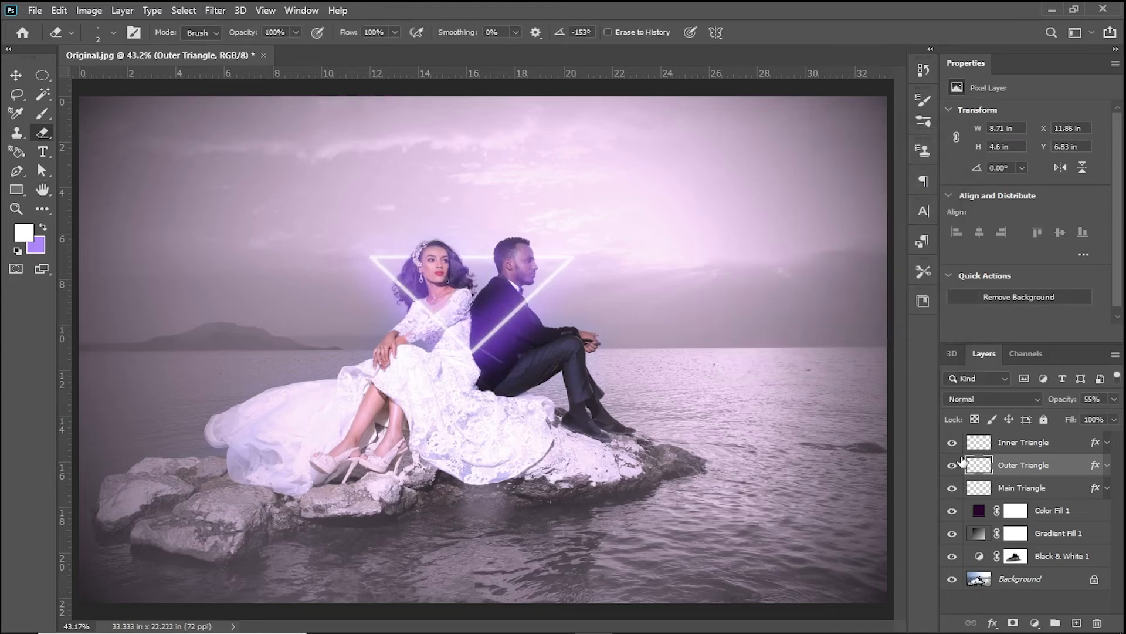
- Add a Hue/Saturation adjustment layer above Inner Triangle with Colorize enabled, hue 334 and saturation 59
{"action": "left_click", "coordinate": [1042, 444]}
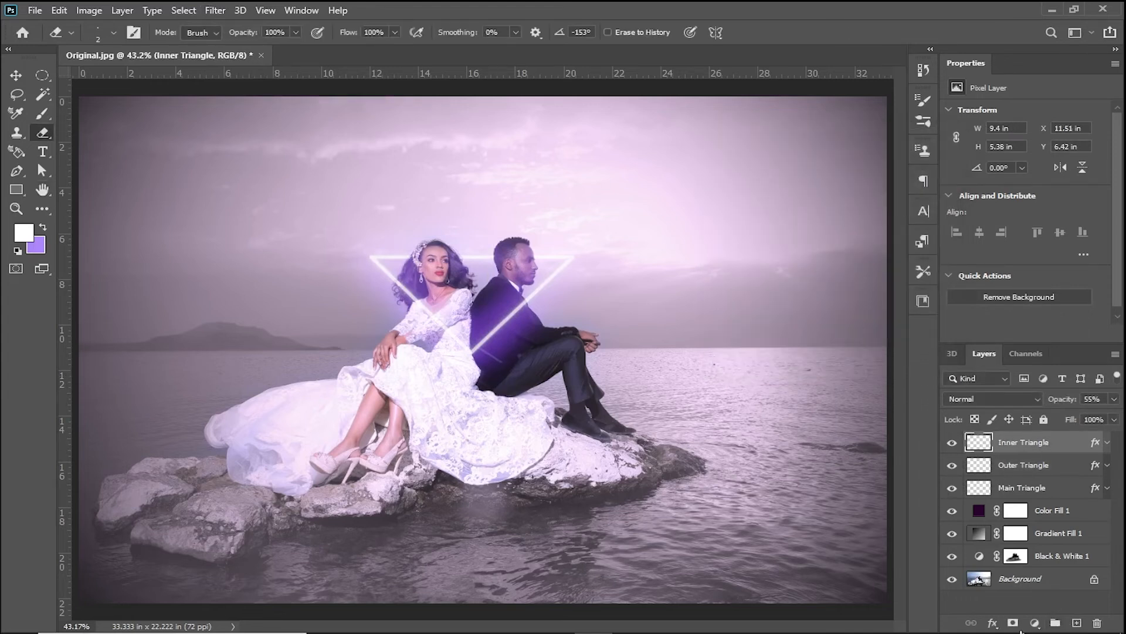
{"action": "left_click", "coordinate": [1036, 624]}
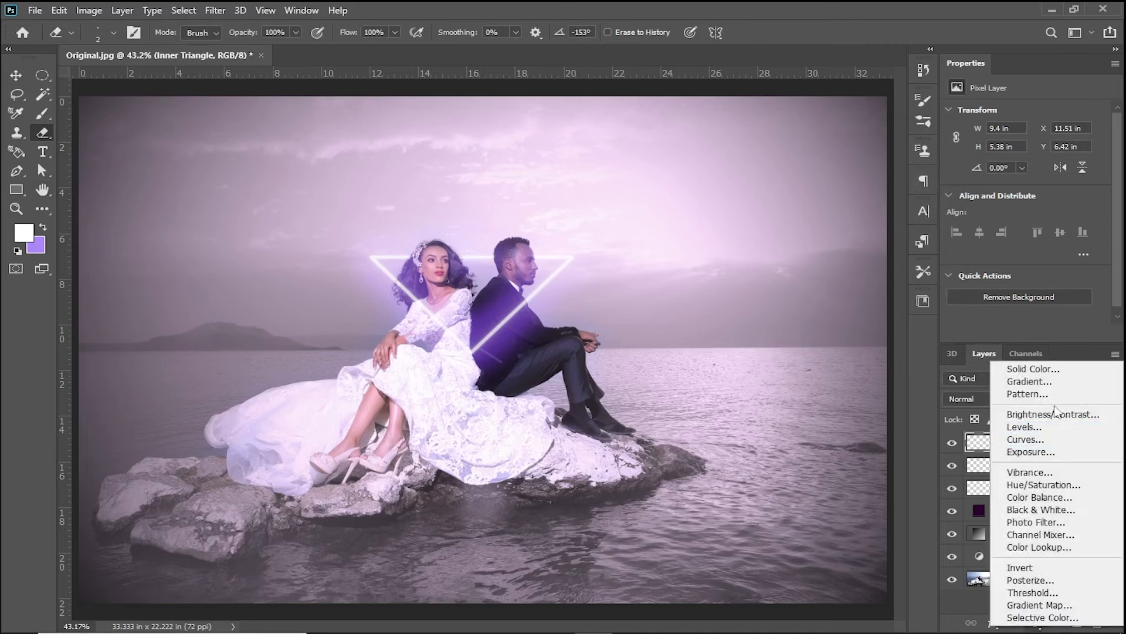
{"action": "left_click", "coordinate": [1046, 485]}
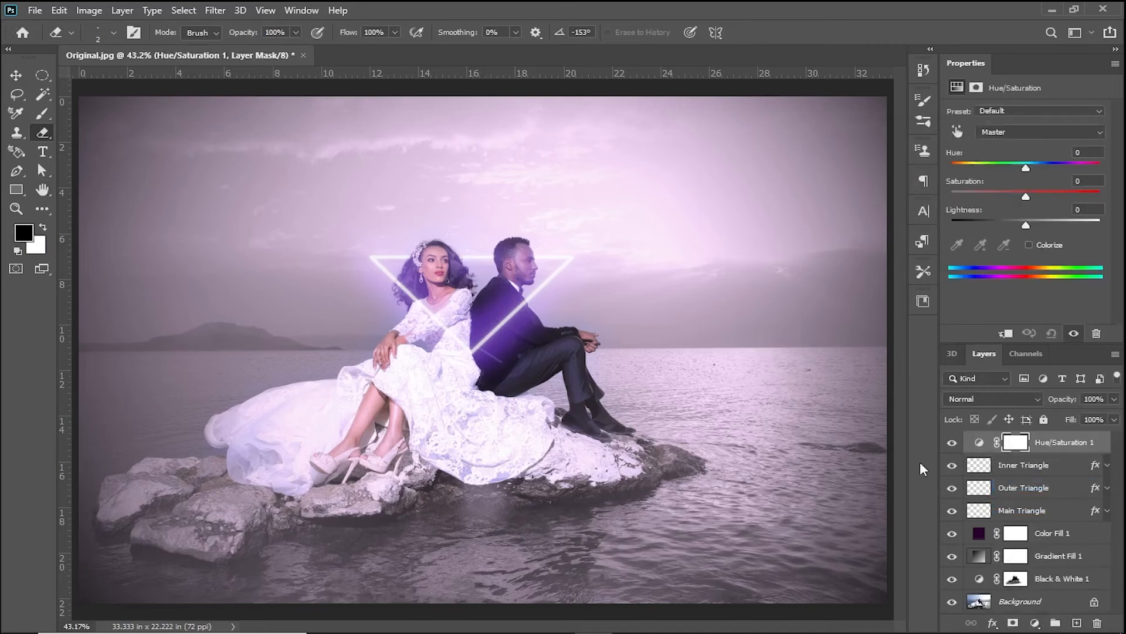
{"action": "left_click", "coordinate": [1030, 245]}
{"action": "left_click_drag", "start_coordinate": [992, 195], "coordinate": [1034, 196]}
{"action": "left_click_drag", "start_coordinate": [953, 169], "coordinate": [1078, 168]}
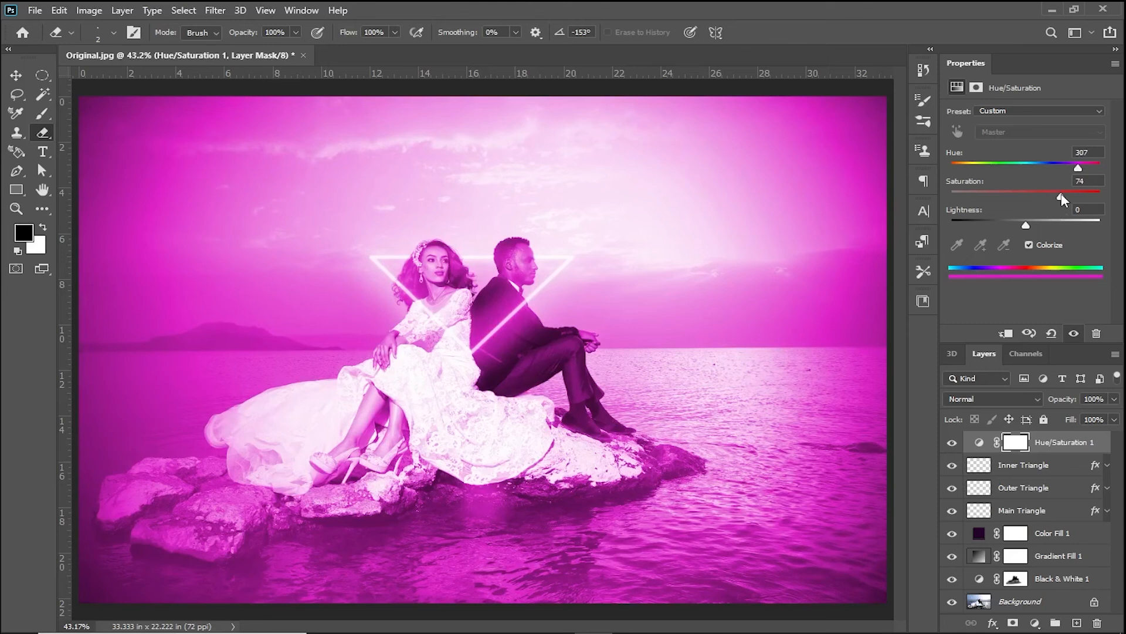
{"action": "left_click_drag", "start_coordinate": [1029, 196], "coordinate": [1018, 195]}
{"action": "left_click_drag", "start_coordinate": [1078, 171], "coordinate": [1080, 170]}
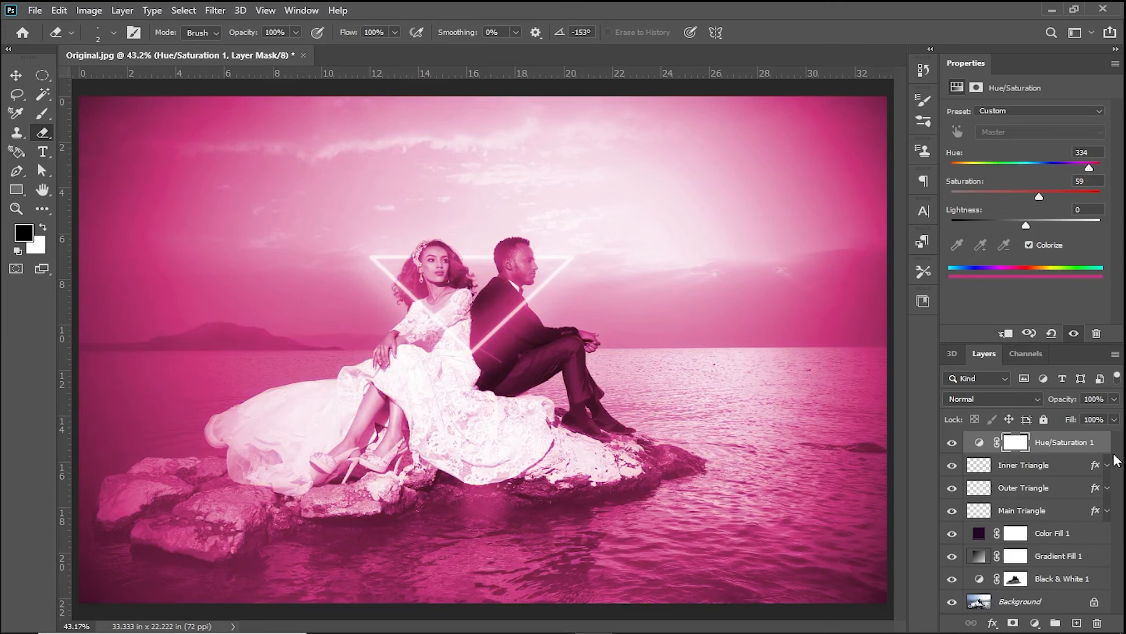
- Hide the Gradient Fill 1 layer and toggle the Black & White 1 layer off and on to compare
{"action": "left_click", "coordinate": [952, 557]}
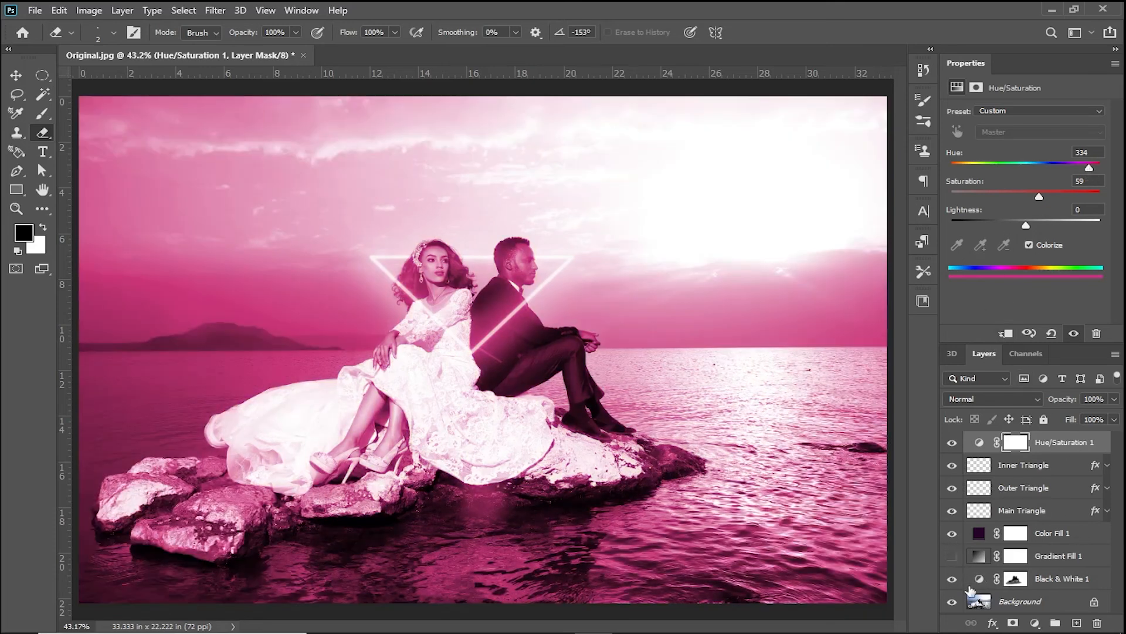
{"action": "left_click", "coordinate": [953, 579]}
{"action": "left_click", "coordinate": [953, 580]}
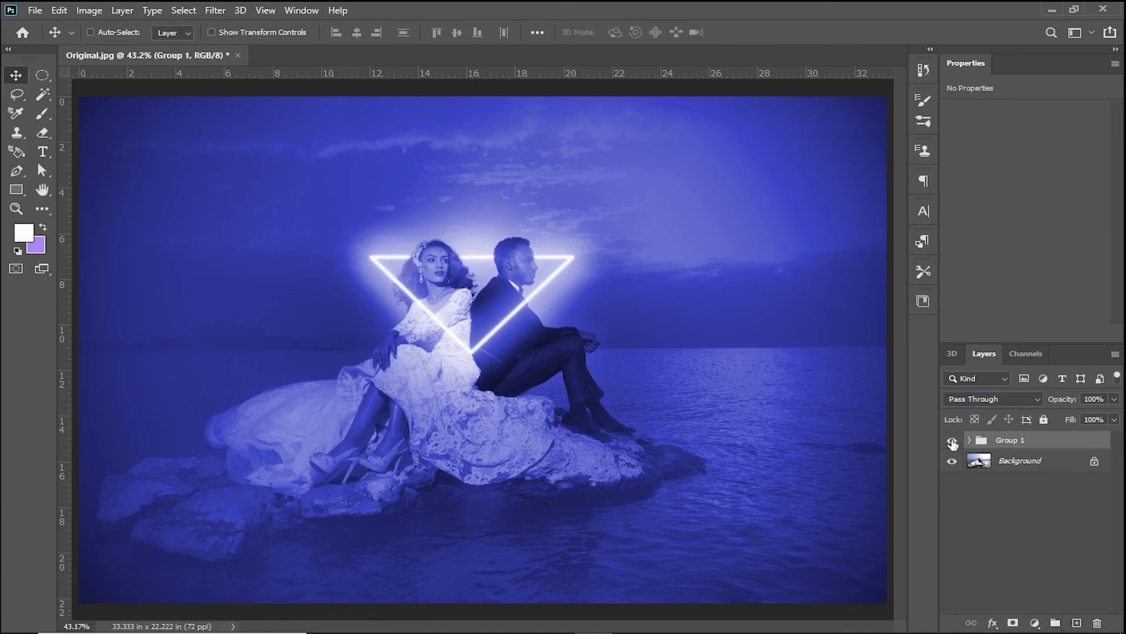
- Toggle the visibility of Group 1 to compare the edited photo with the original
{"action": "left_click", "coordinate": [952, 441]}
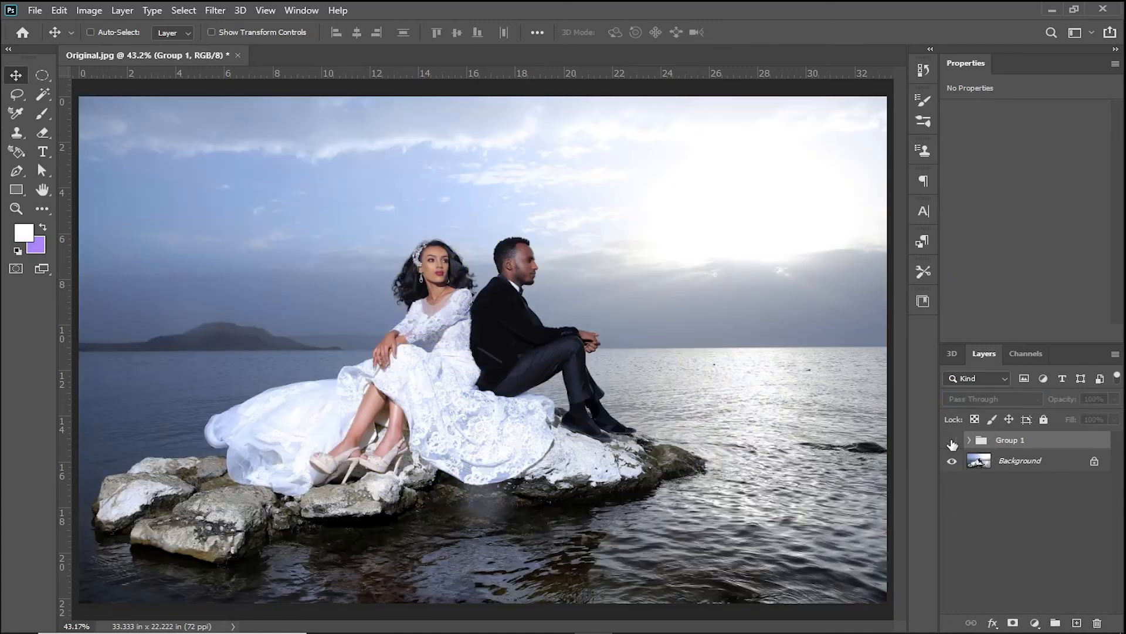
{"action": "left_click", "coordinate": [952, 440]}
{"action": "left_click", "coordinate": [952, 440]}
{"action": "left_click", "coordinate": [952, 441]}
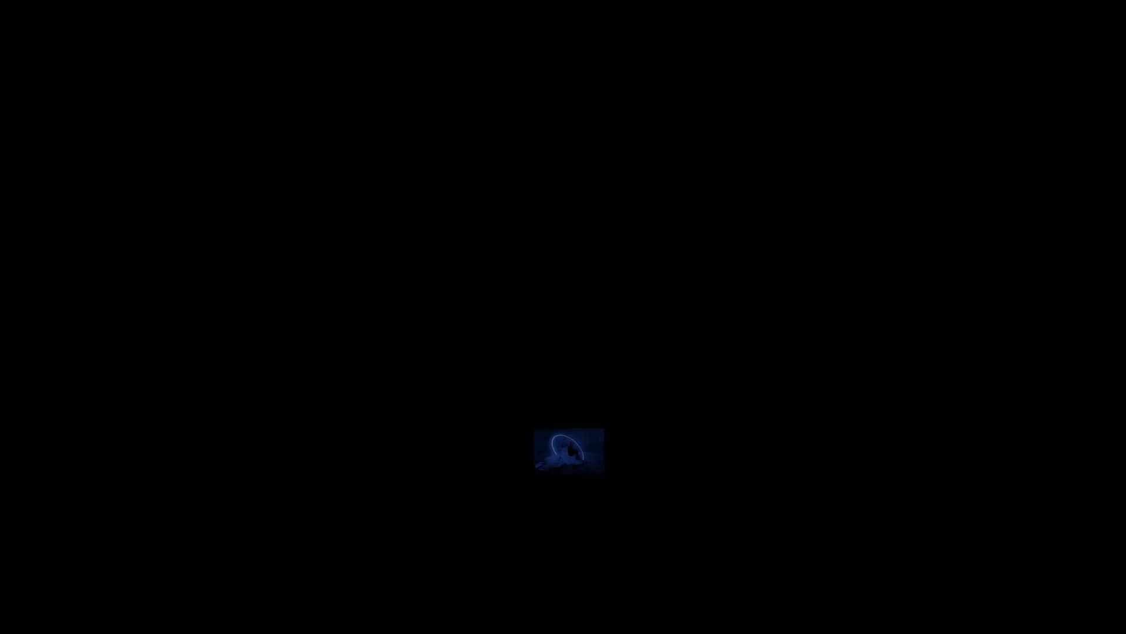